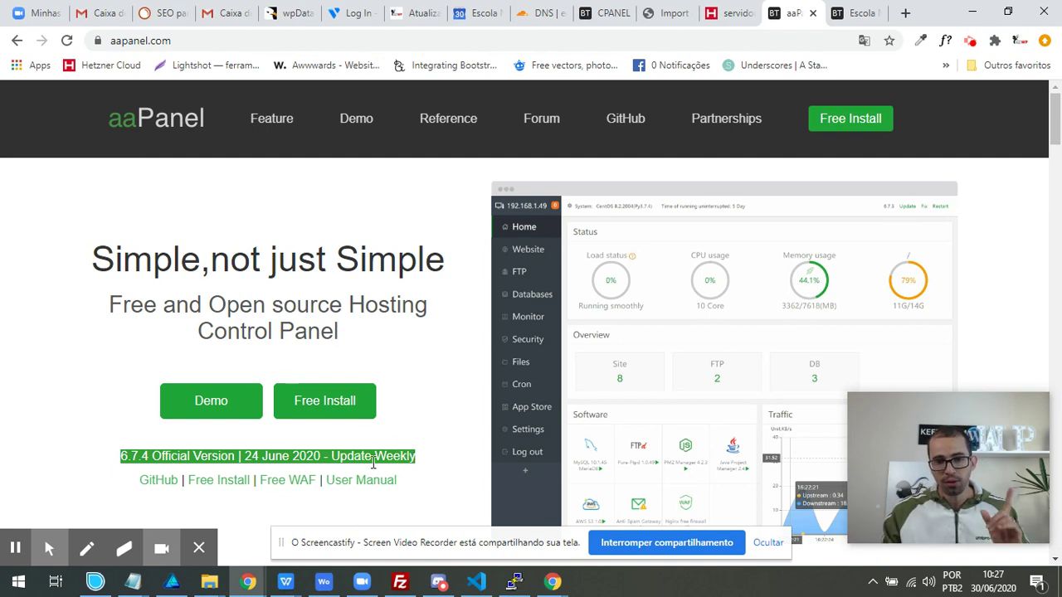
Step: Clear the highlight on the homepage's 6.7.4 Official Version, 24 June 2020 release line
{"action": "left_click", "coordinate": [418, 457]}
Step: Highlight the 'Update Weekly' note, then open the forum's Linux panel installation tutorial via Free Install
{"action": "left_click_drag", "start_coordinate": [417, 456], "coordinate": [335, 451]}
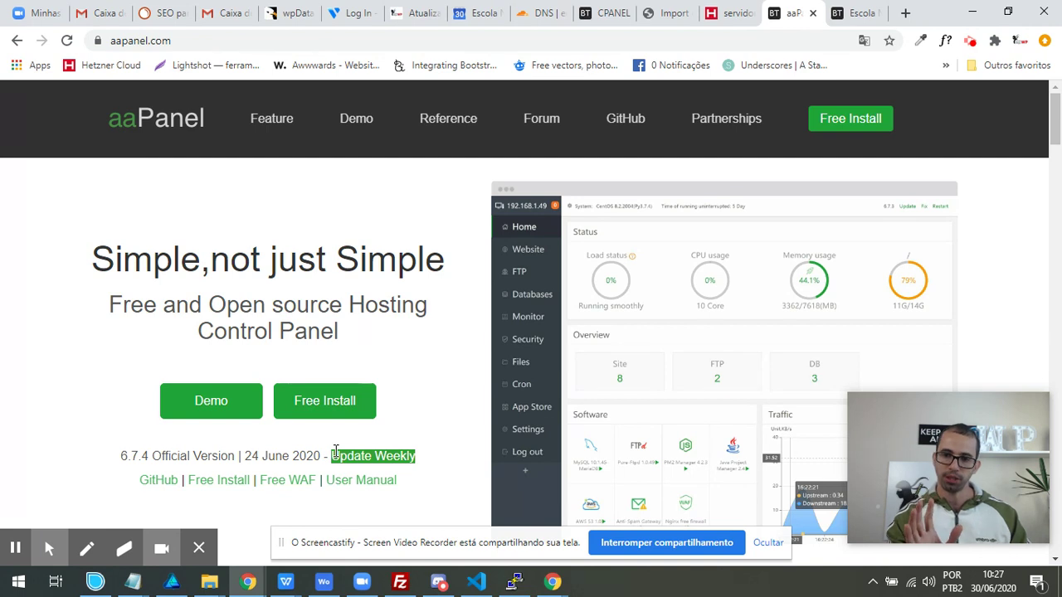
{"action": "left_click", "coordinate": [360, 406]}
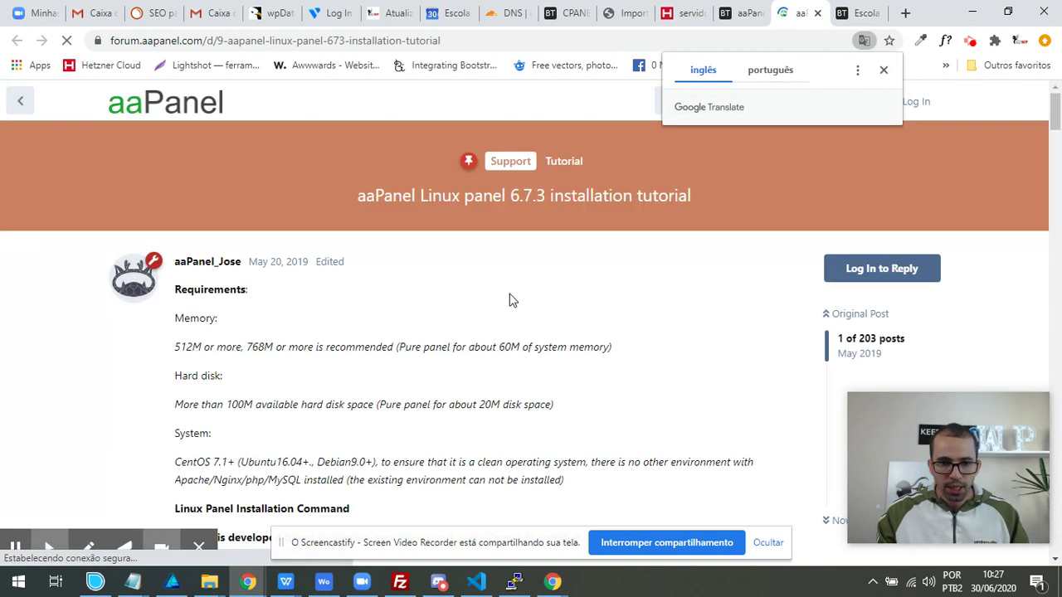
Step: Select the full Ubuntu wget install command in the tutorial, then return to the homepage tab
{"action": "scroll", "coordinate": [509, 301], "scroll_direction": "down", "scroll_amount": 3}
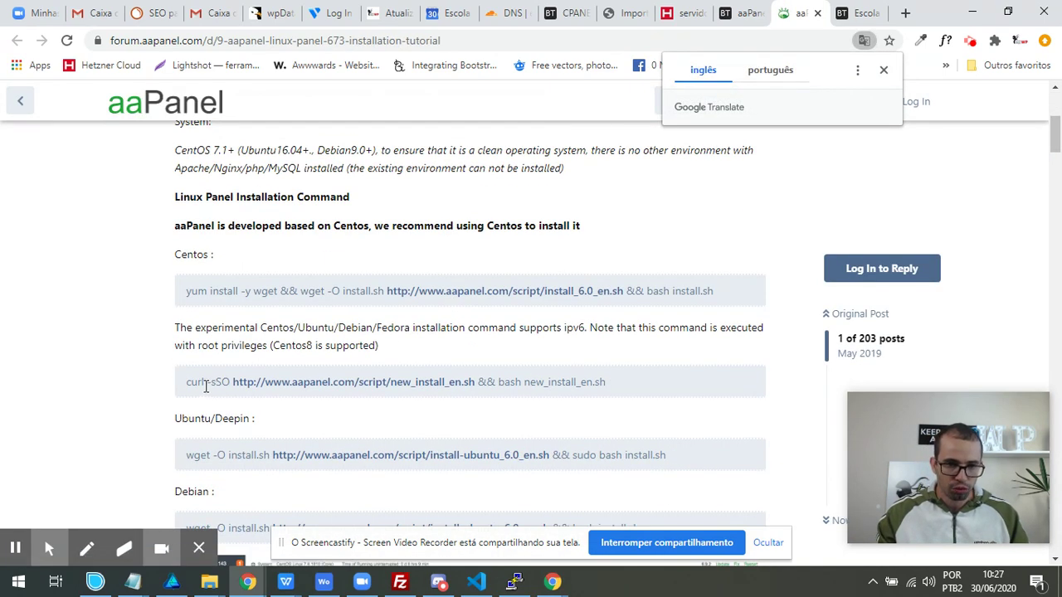
{"action": "triple_click", "coordinate": [188, 452]}
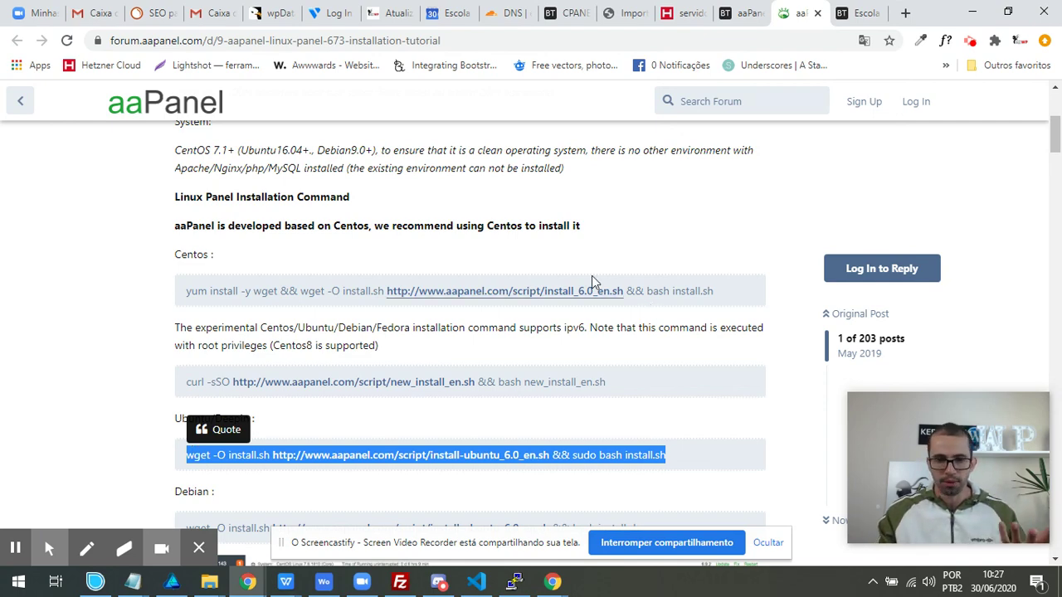
{"action": "scroll", "coordinate": [515, 264], "scroll_direction": "down", "scroll_amount": 3}
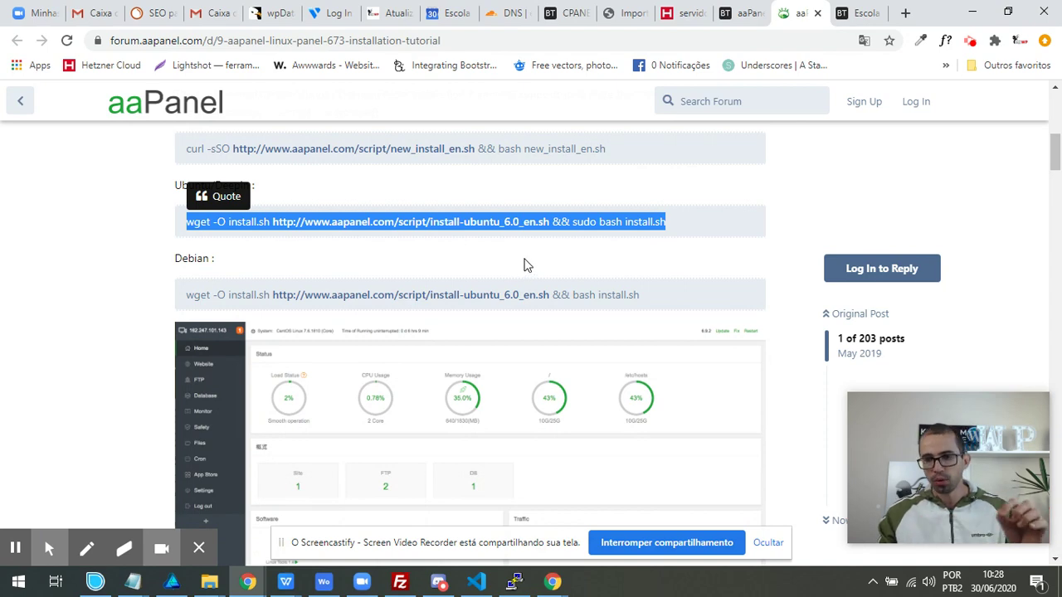
{"action": "left_click", "coordinate": [734, 10]}
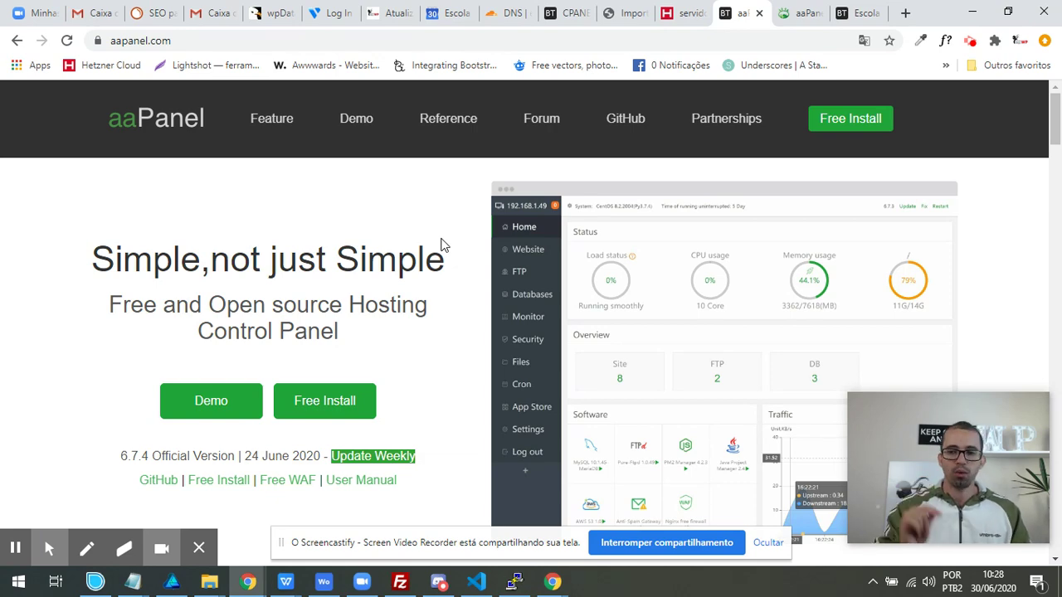
Step: Log in on the Escola Ninja WP panel with the account name and password
{"action": "left_click", "coordinate": [801, 13]}
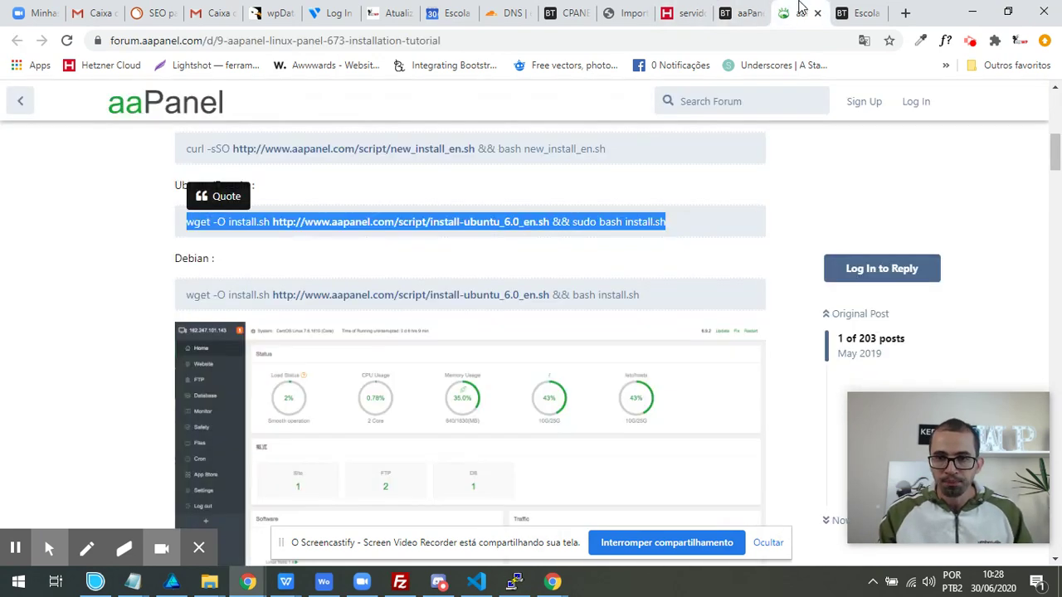
{"action": "left_click", "coordinate": [850, 13]}
{"action": "left_click", "coordinate": [536, 288]}
{"action": "type", "text": "escolaninjawp"}
{"action": "key", "text": "Tab"}
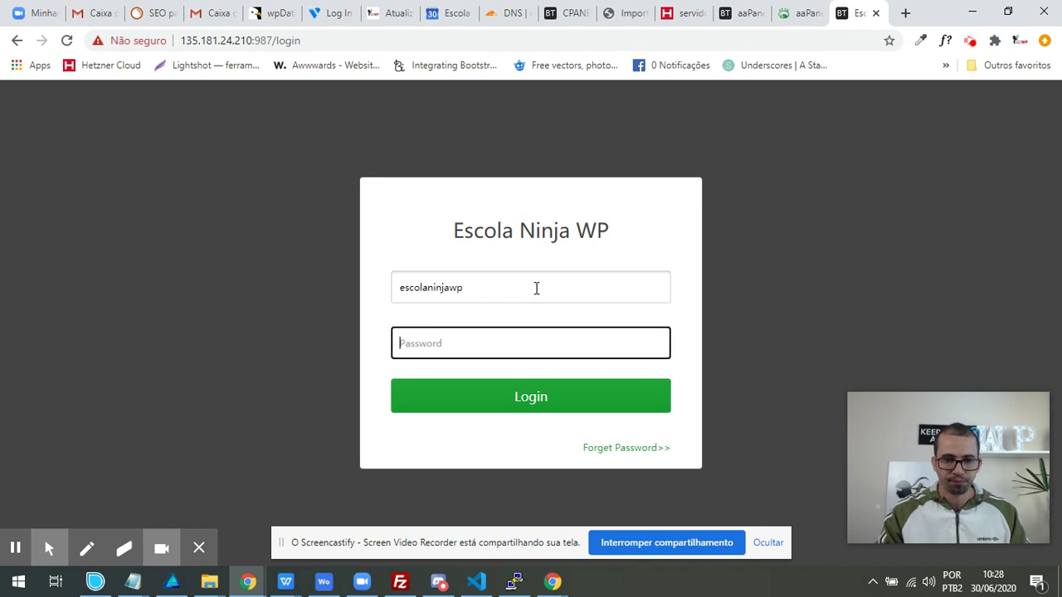
{"action": "type", "text": "*************"}
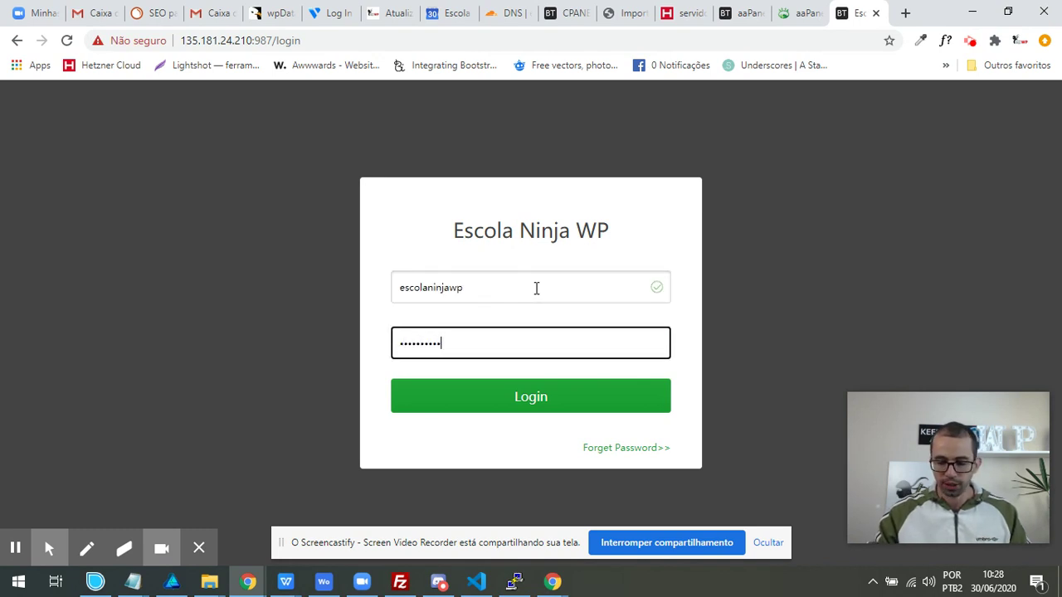
{"action": "key", "text": "Return"}
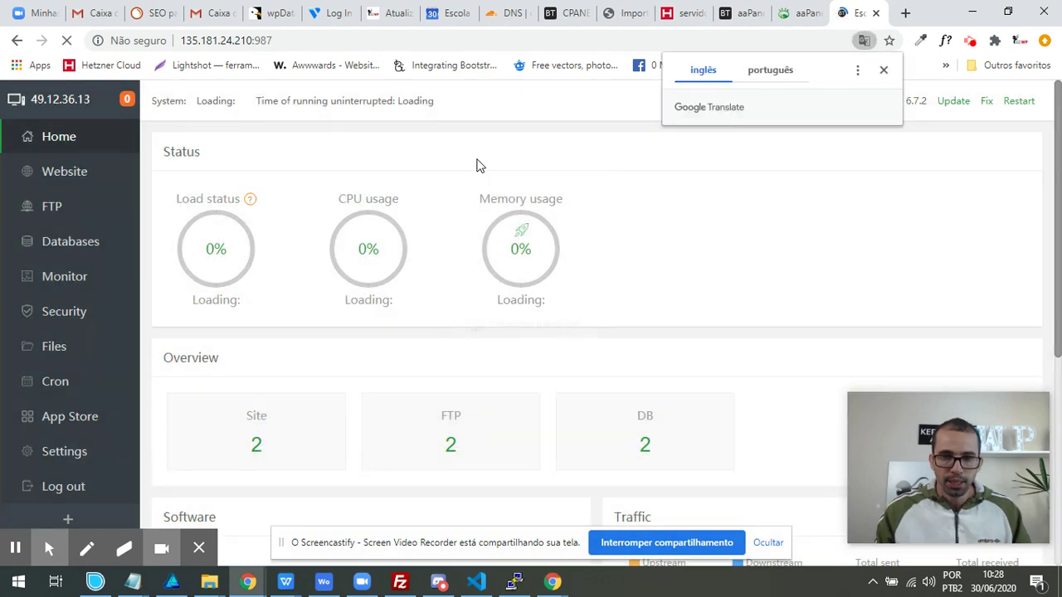
Step: Dismiss the Google Translate popup and scroll the dashboard down to the PHP-7.3 card in Software
{"action": "left_click", "coordinate": [883, 69]}
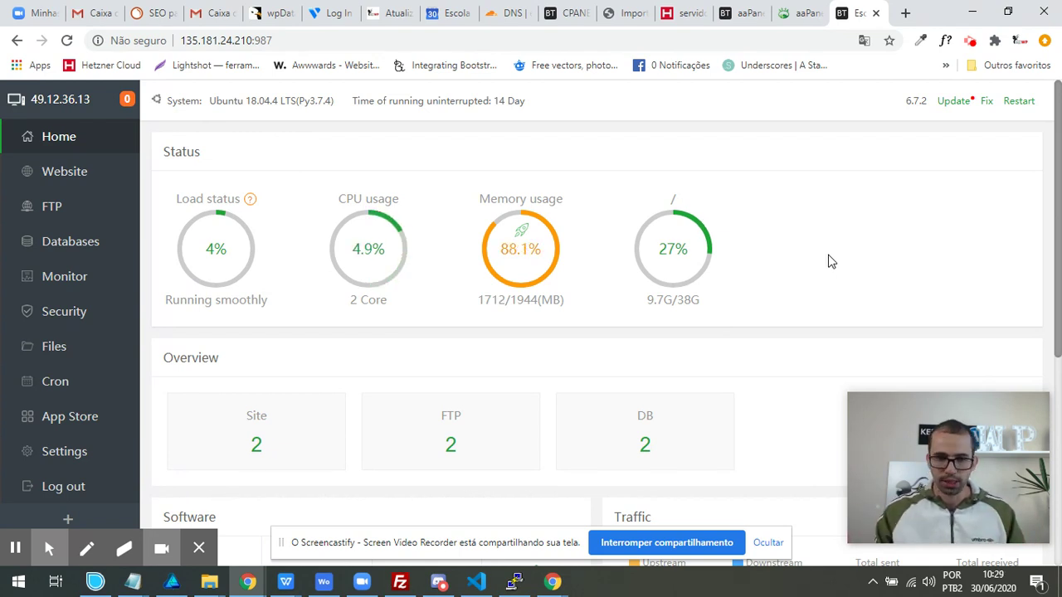
{"action": "scroll", "coordinate": [828, 260], "scroll_direction": "down", "scroll_amount": 2}
{"action": "scroll", "coordinate": [772, 232], "scroll_direction": "down", "scroll_amount": 2}
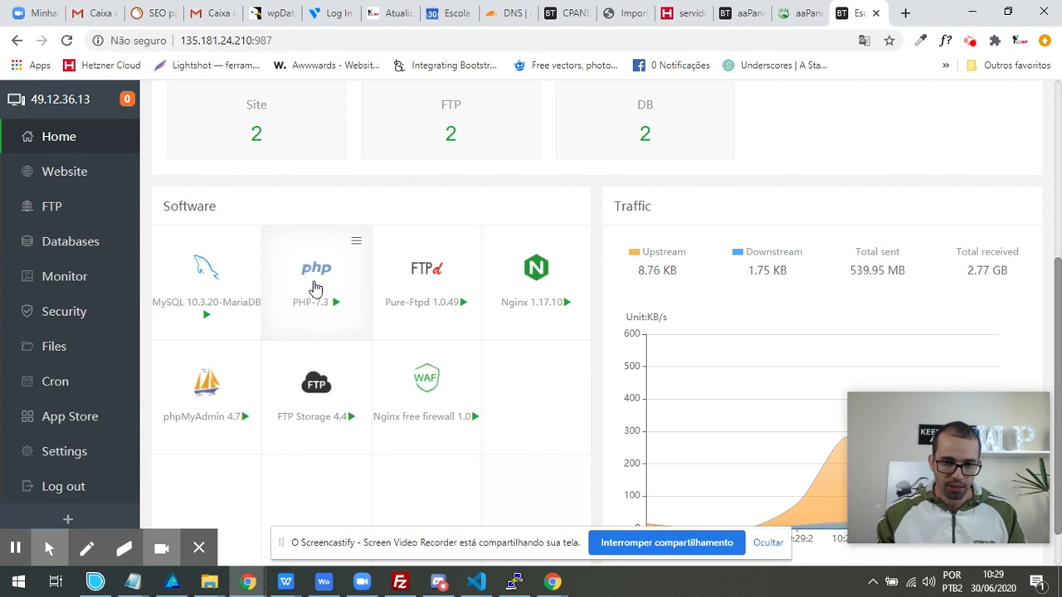
{"action": "scroll", "coordinate": [52, 326], "scroll_direction": "down", "scroll_amount": 1}
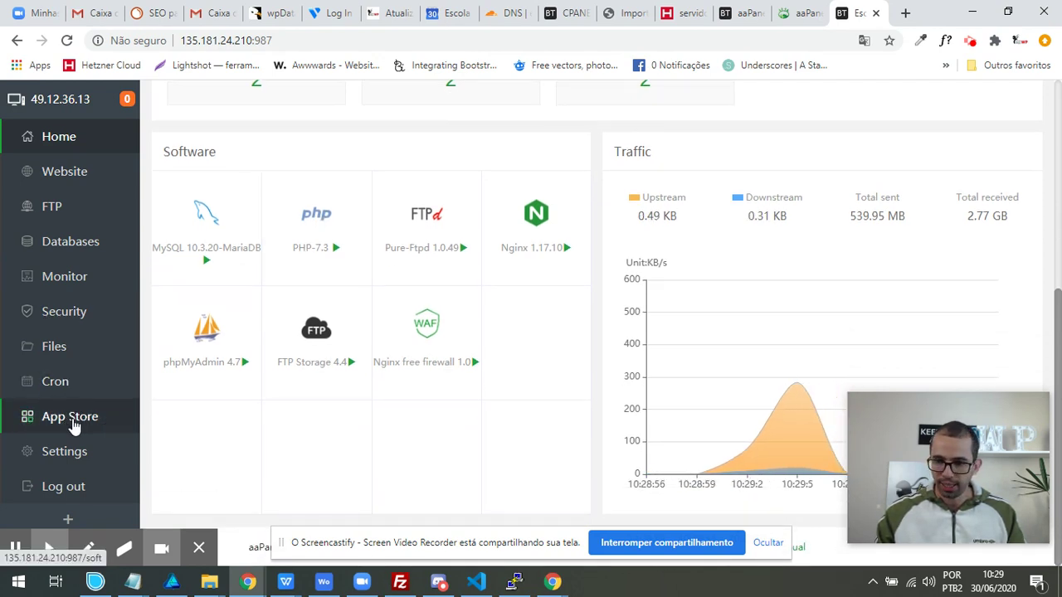
{"action": "left_click", "coordinate": [302, 233]}
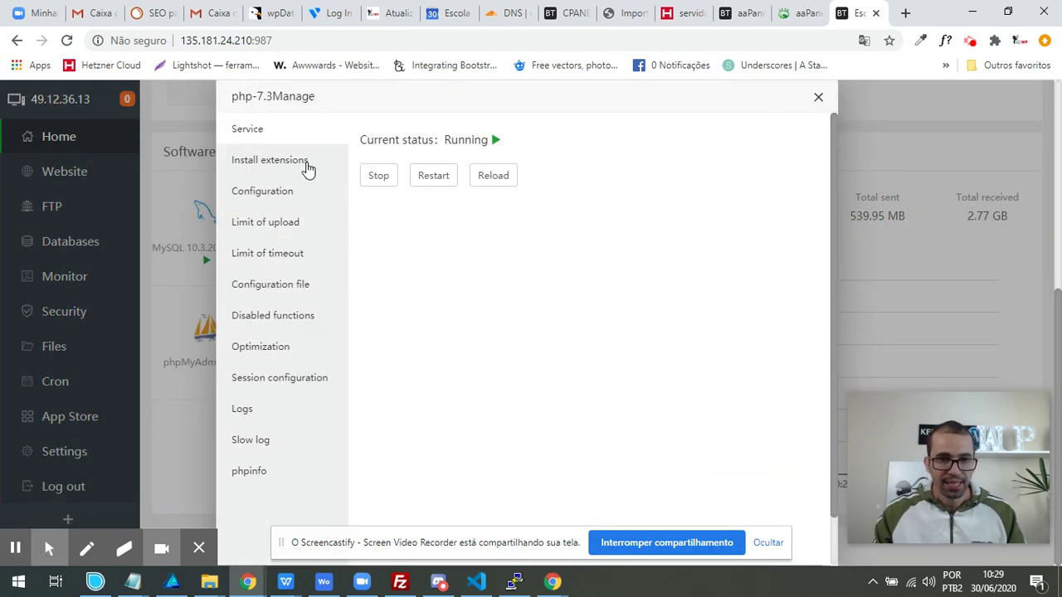
Step: List PHP-7.3's installable extensions, highlight the opcache row, and request opcache installation
{"action": "left_click", "coordinate": [271, 162]}
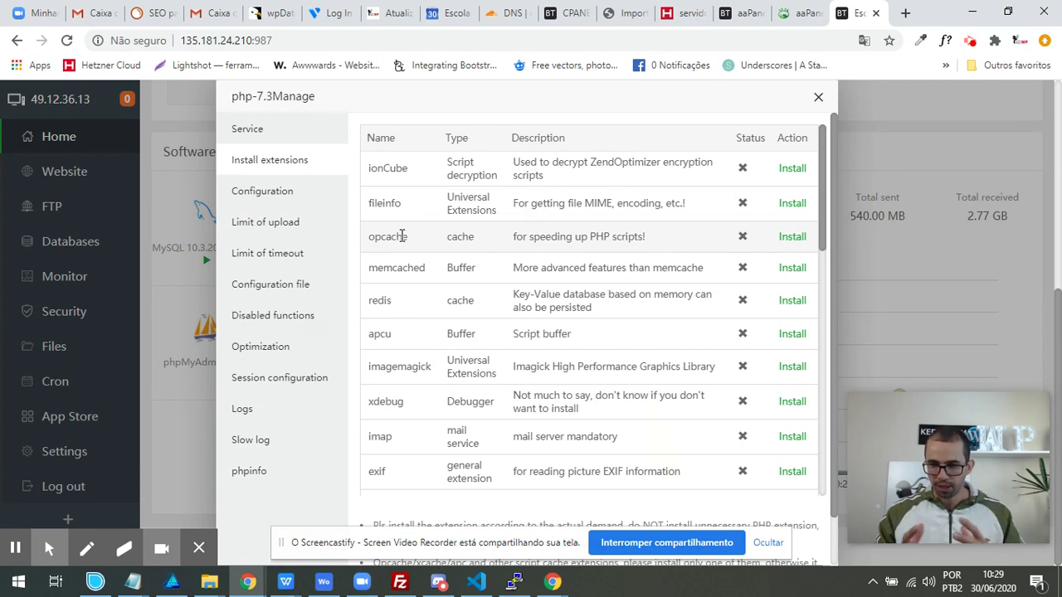
{"action": "left_click_drag", "start_coordinate": [374, 237], "coordinate": [498, 239]}
{"action": "double_click", "coordinate": [549, 237]}
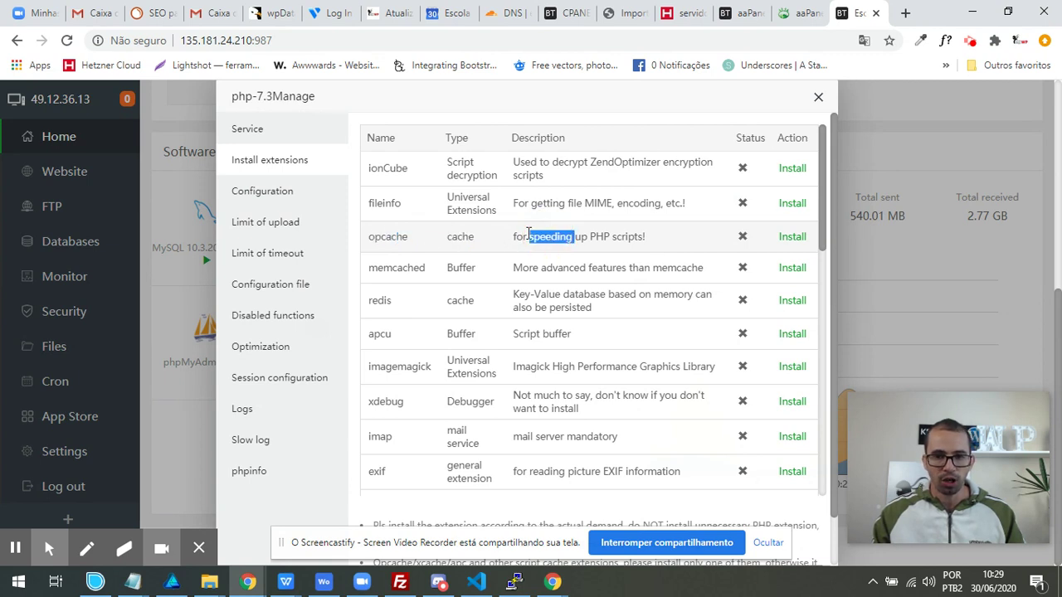
{"action": "double_click", "coordinate": [387, 236]}
{"action": "left_click_drag", "start_coordinate": [656, 237], "coordinate": [511, 238]}
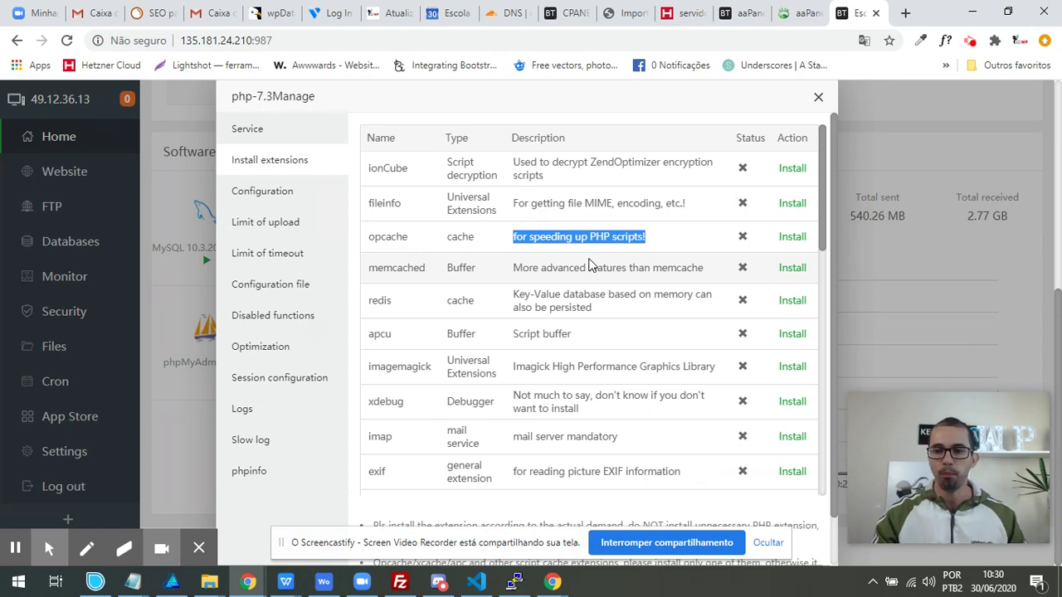
{"action": "left_click", "coordinate": [788, 239]}
Step: Confirm the opcache install, then request and confirm installing memcached for PHP-7.3
{"action": "left_click", "coordinate": [629, 366]}
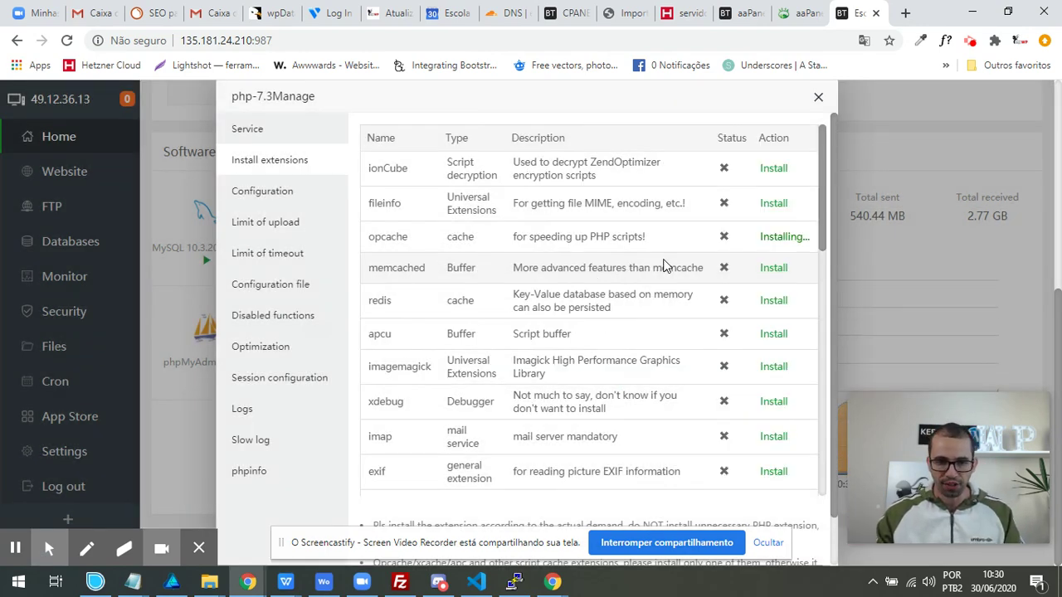
{"action": "double_click", "coordinate": [409, 267]}
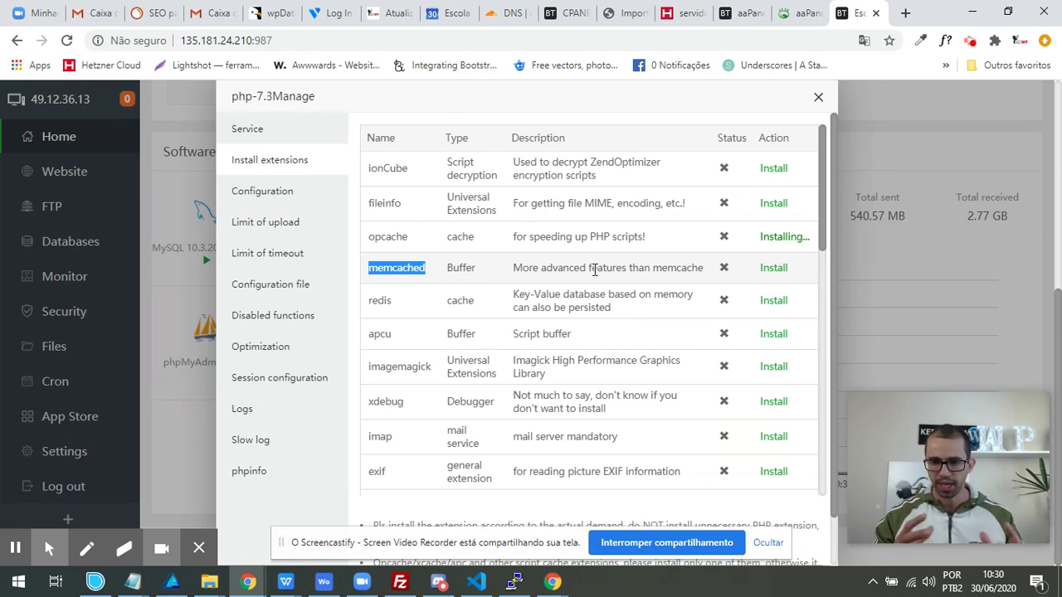
{"action": "left_click", "coordinate": [782, 266]}
{"action": "left_click", "coordinate": [623, 362]}
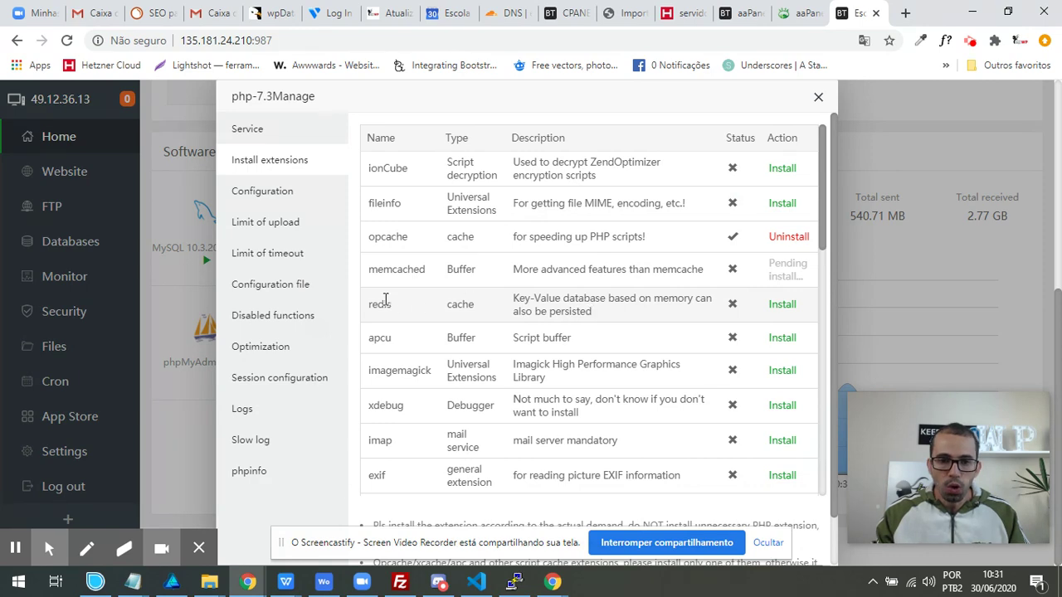
Step: Queue the redis extension, browse the rest of the list including imap, and close the PHP-7.3 window
{"action": "left_click", "coordinate": [782, 307]}
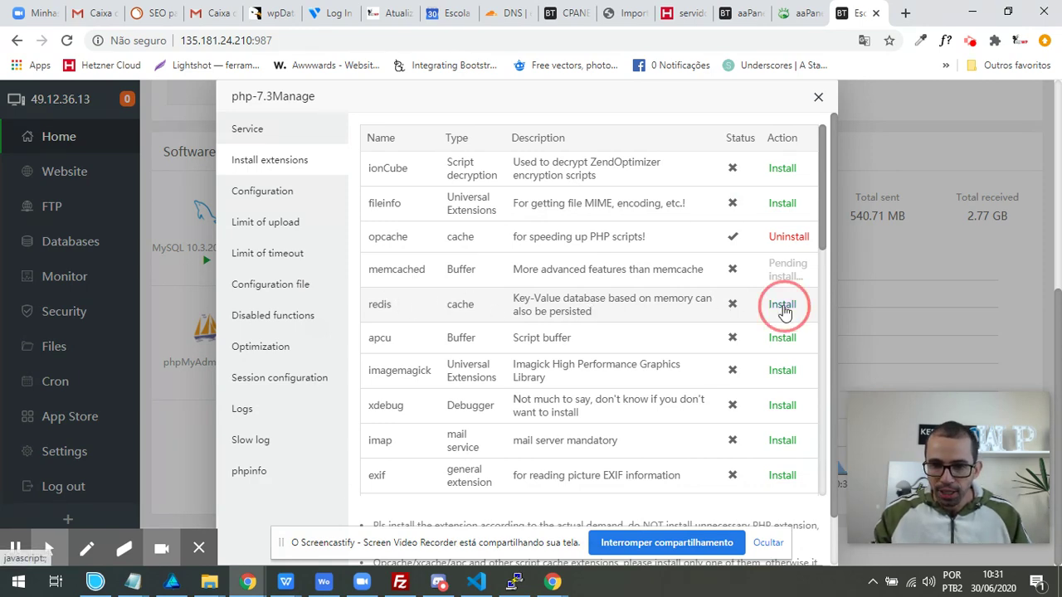
{"action": "left_click", "coordinate": [633, 362]}
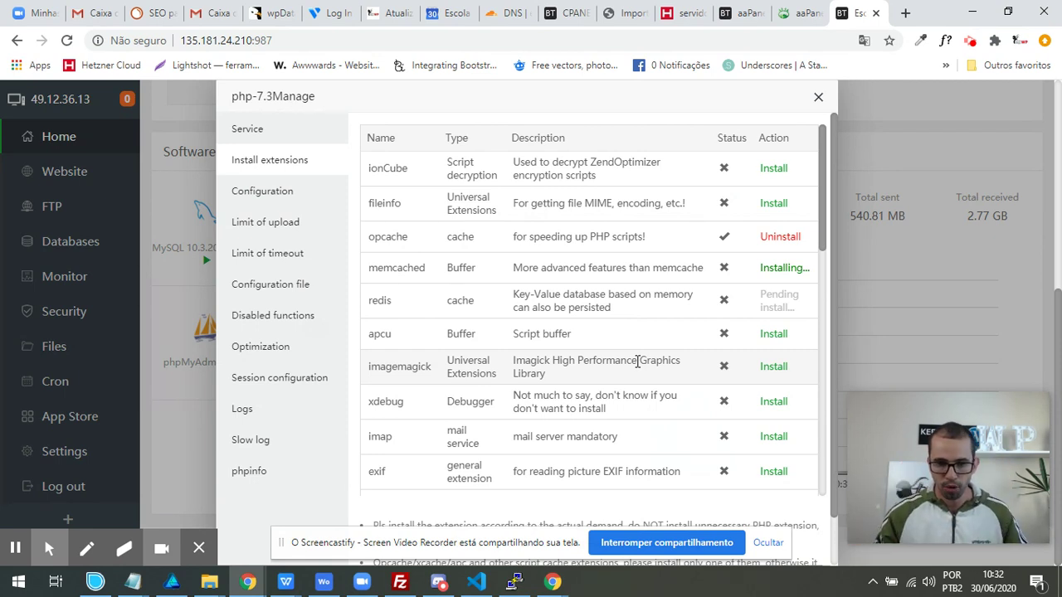
{"action": "scroll", "coordinate": [608, 408], "scroll_direction": "down", "scroll_amount": 2}
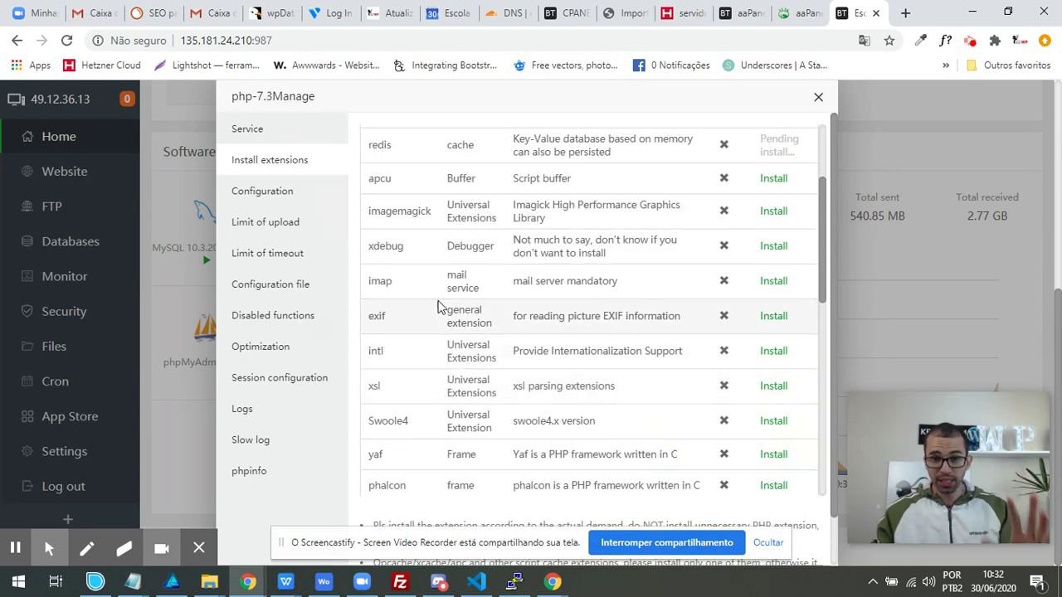
{"action": "double_click", "coordinate": [380, 282]}
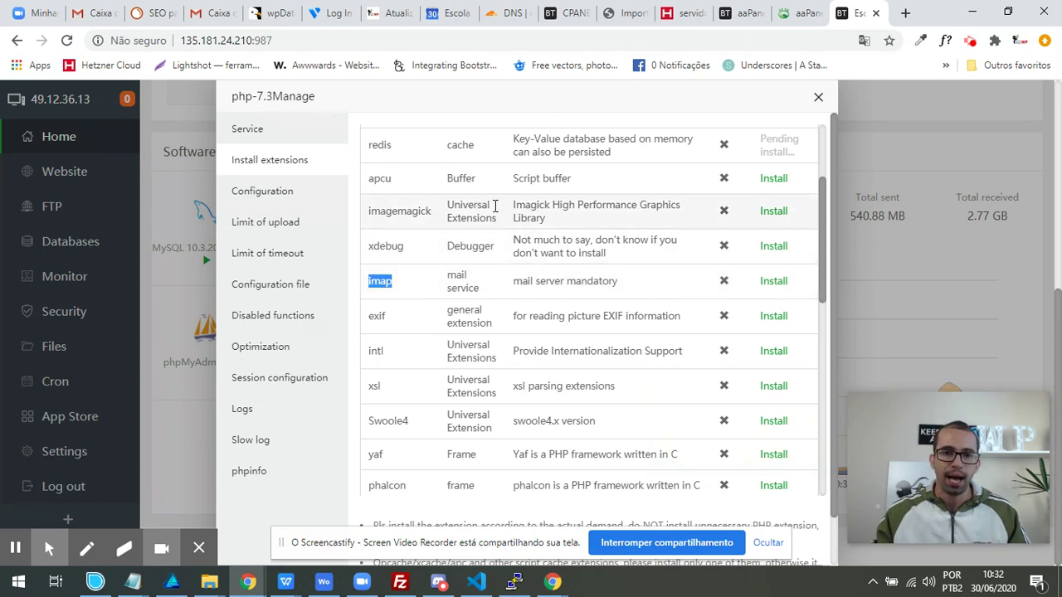
{"action": "scroll", "coordinate": [490, 281], "scroll_direction": "down", "scroll_amount": 2}
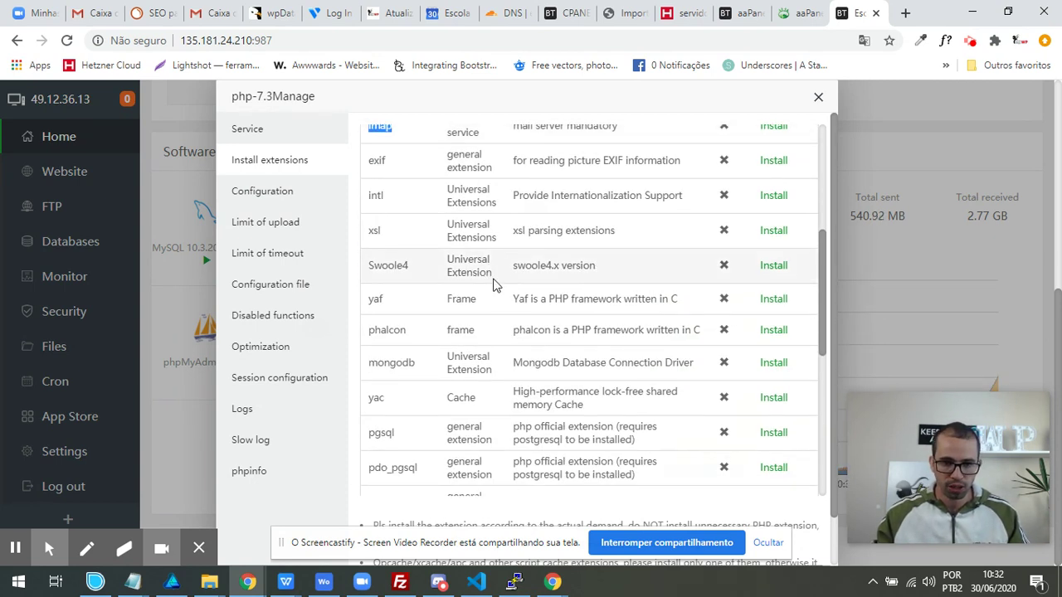
{"action": "scroll", "coordinate": [495, 285], "scroll_direction": "down", "scroll_amount": 4}
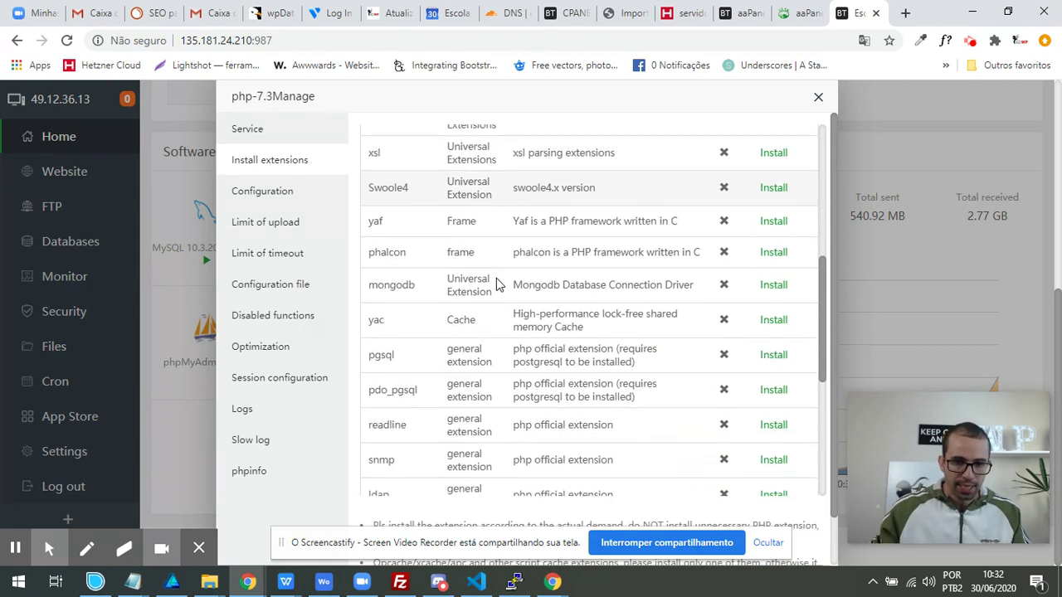
{"action": "scroll", "coordinate": [550, 299], "scroll_direction": "up", "scroll_amount": 7}
{"action": "scroll", "coordinate": [573, 290], "scroll_direction": "up", "scroll_amount": 1}
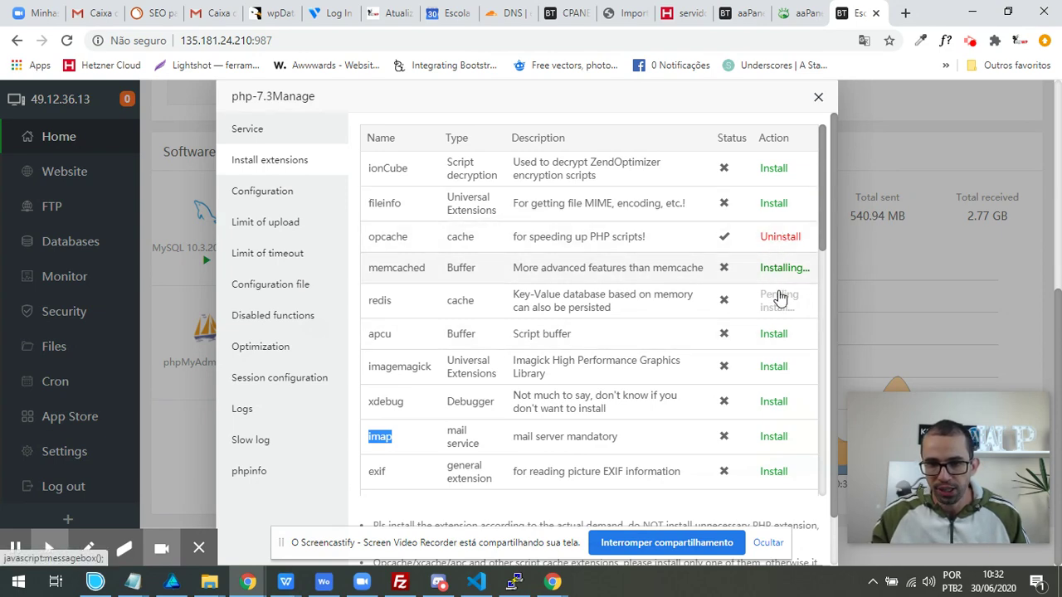
{"action": "scroll", "coordinate": [765, 440], "scroll_direction": "down", "scroll_amount": 12}
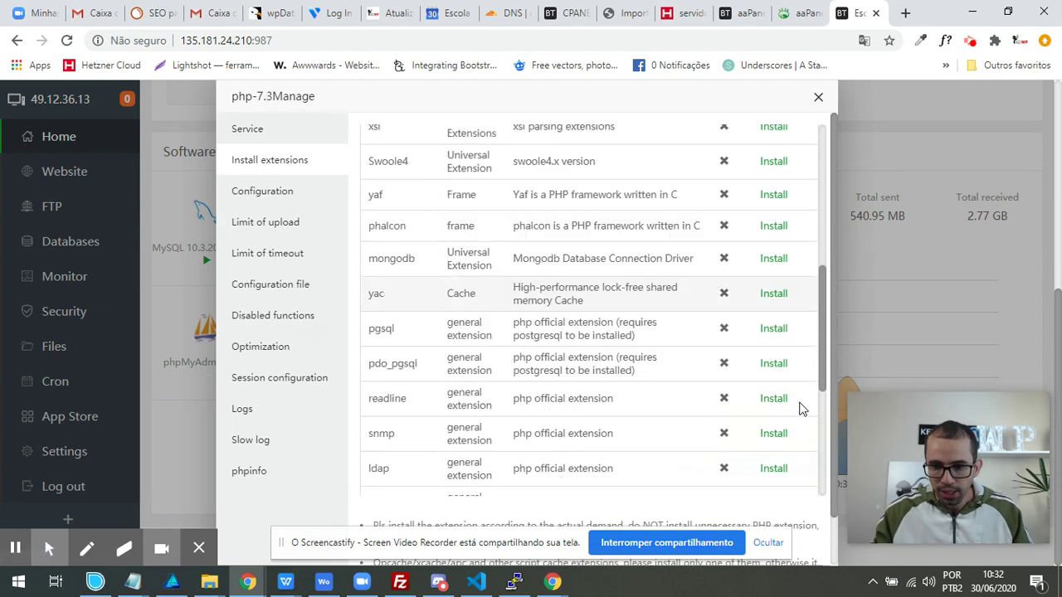
{"action": "left_click", "coordinate": [817, 97]}
{"action": "scroll", "coordinate": [569, 268], "scroll_direction": "up", "scroll_amount": 4}
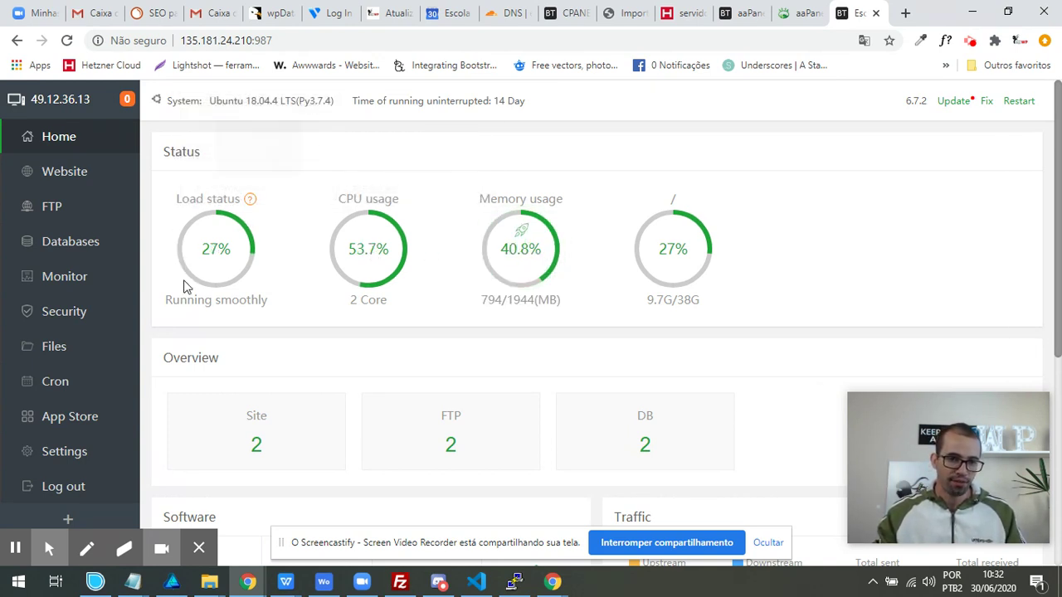
{"action": "mouse_move", "coordinate": [408, 220]}
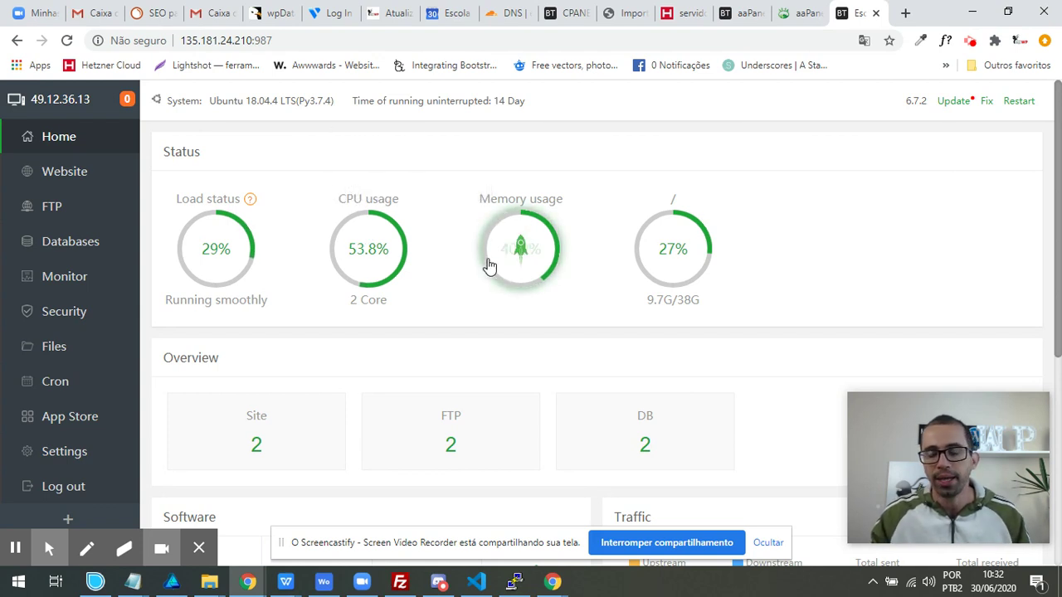
{"action": "scroll", "coordinate": [488, 266], "scroll_direction": "down", "scroll_amount": 3}
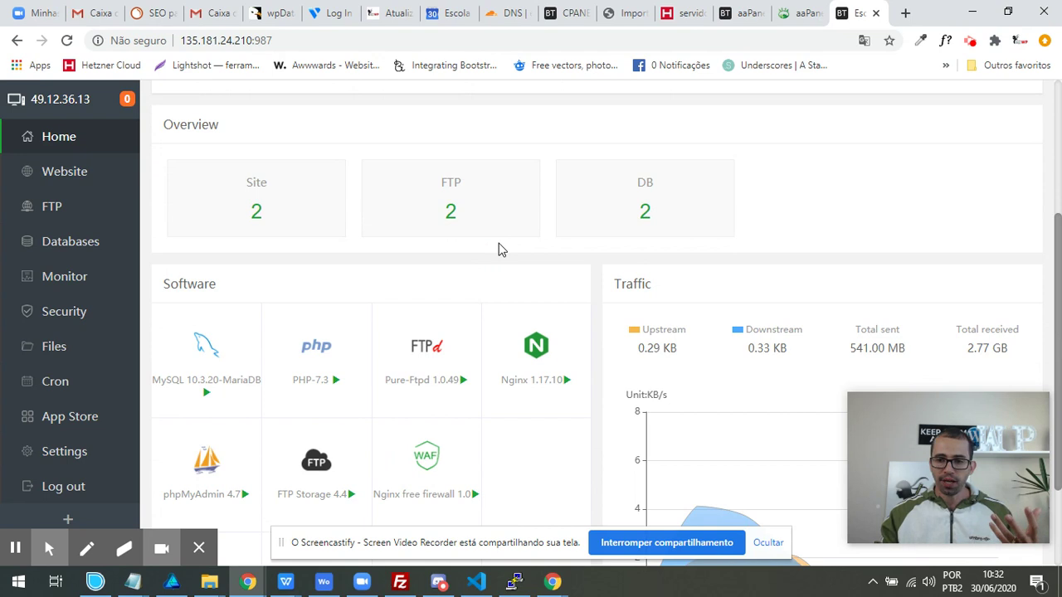
{"action": "scroll", "coordinate": [531, 301], "scroll_direction": "down", "scroll_amount": 2}
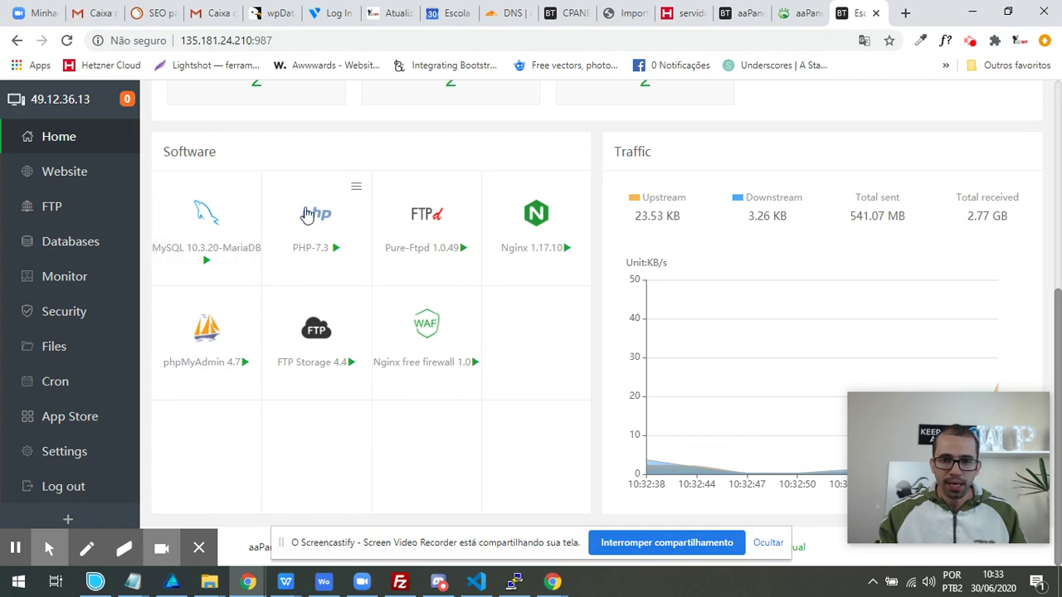
{"action": "left_click", "coordinate": [322, 326]}
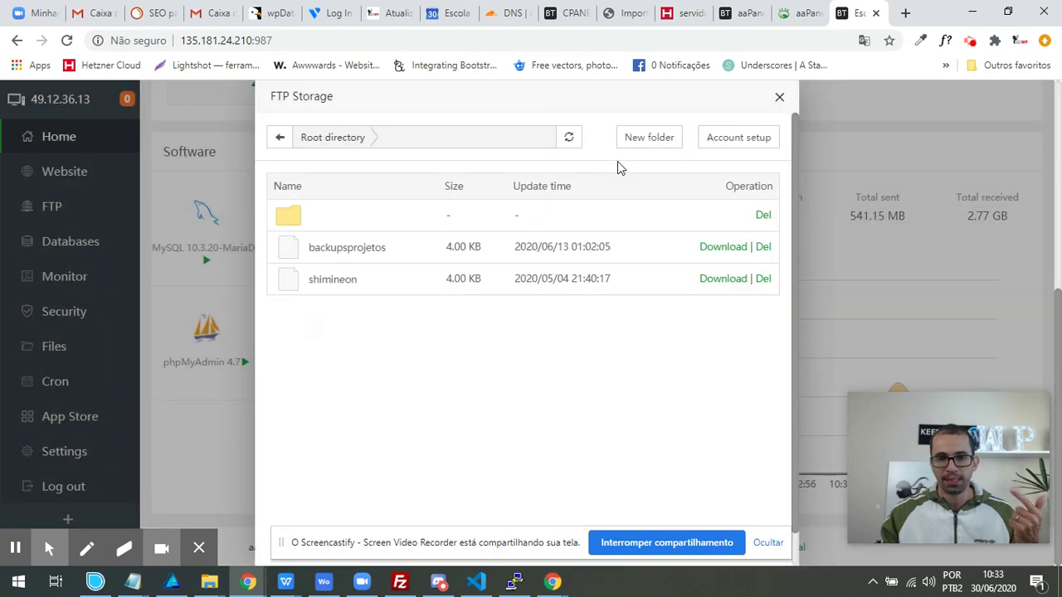
{"action": "left_click", "coordinate": [780, 101]}
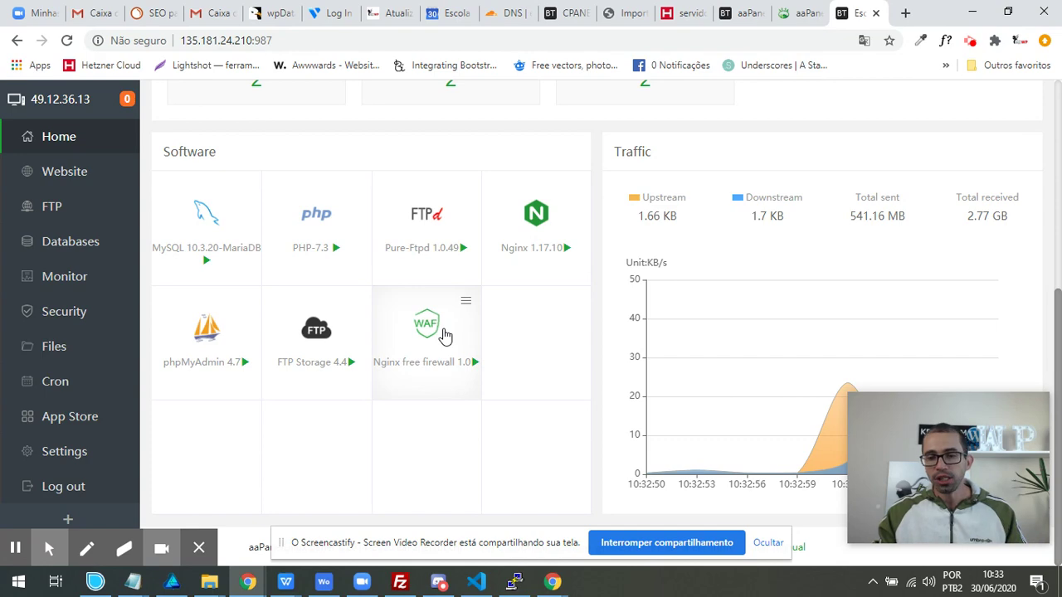
Step: Open the Nginx free firewall, note its 22 risk interceptions, and show the per-site protection table
{"action": "left_click", "coordinate": [448, 334]}
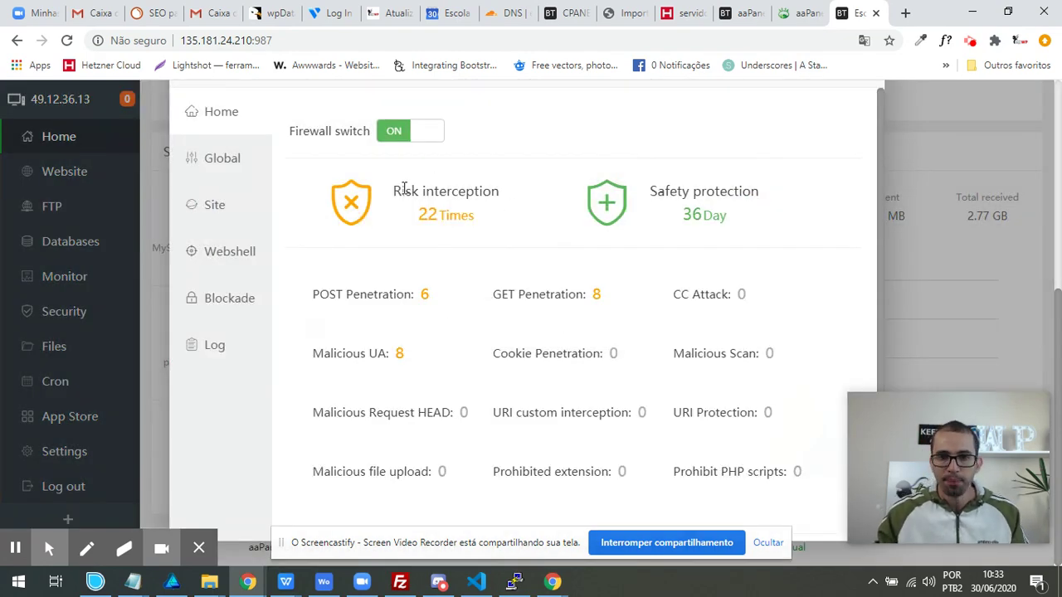
{"action": "double_click", "coordinate": [444, 211]}
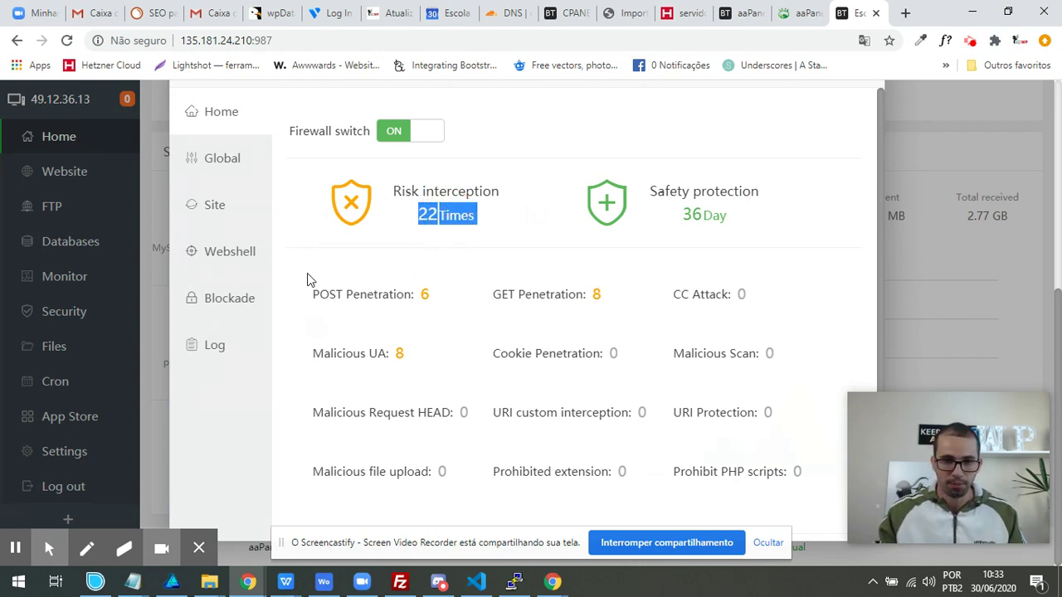
{"action": "left_click", "coordinate": [222, 202]}
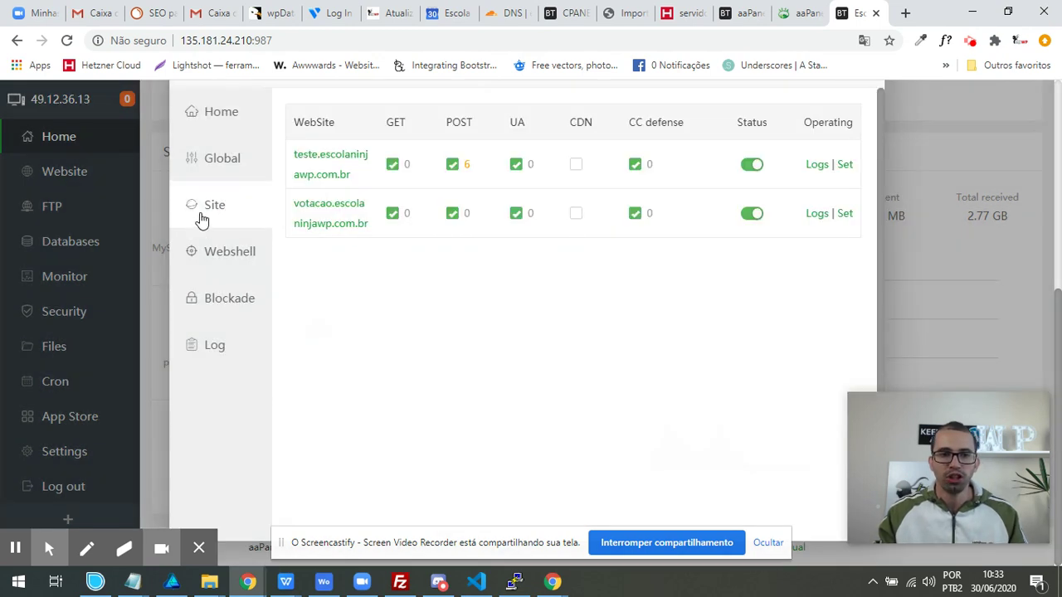
{"action": "scroll", "coordinate": [804, 143], "scroll_direction": "up", "scroll_amount": 3}
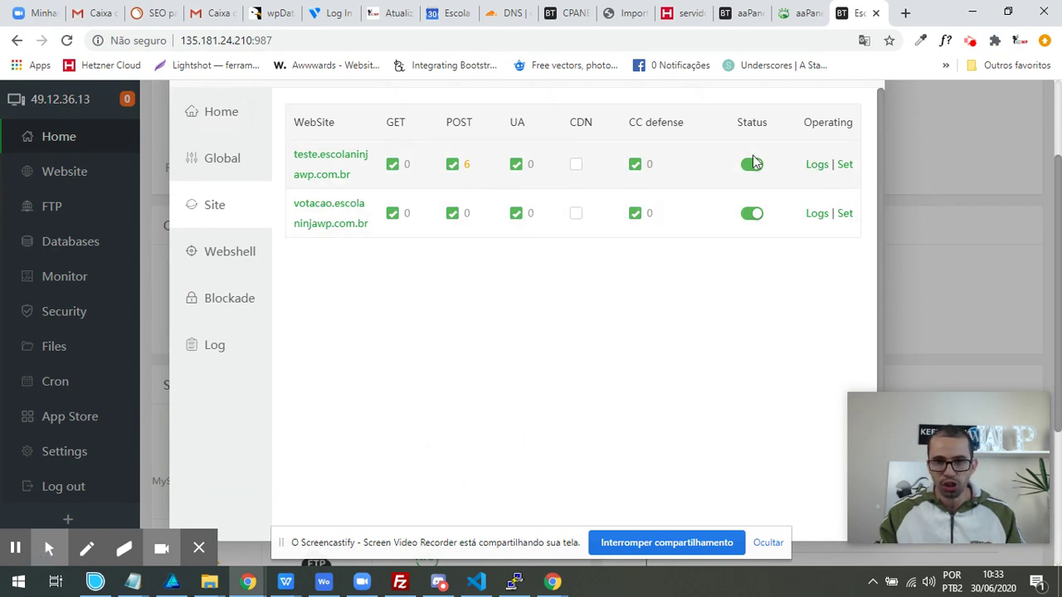
Step: Open teste.escolaninjawp.com.br's firewall logs and select the blocked URL and IP 191.249.0.131
{"action": "left_click", "coordinate": [817, 165]}
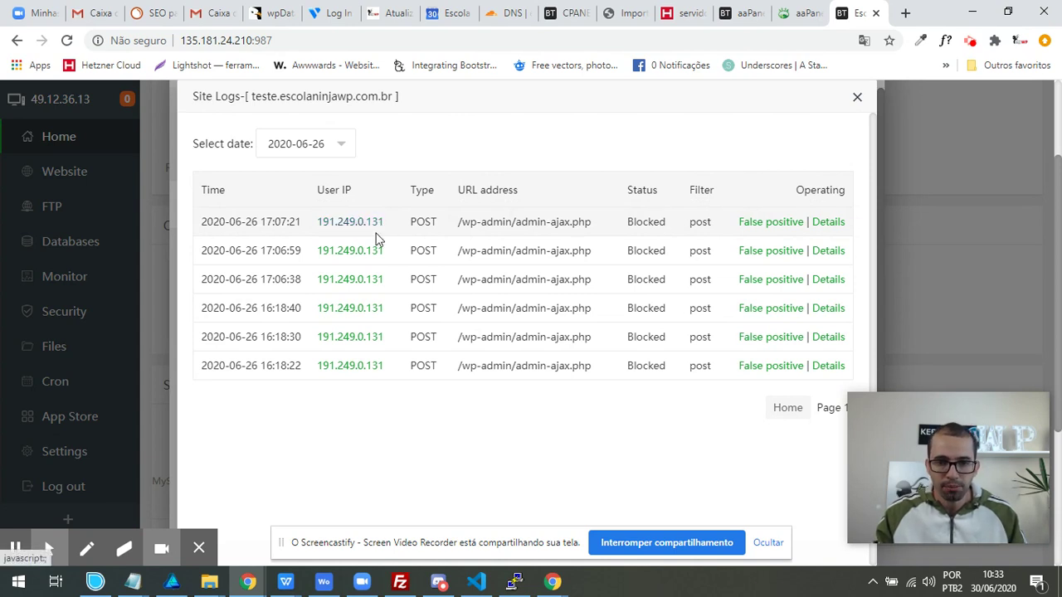
{"action": "triple_click", "coordinate": [535, 307]}
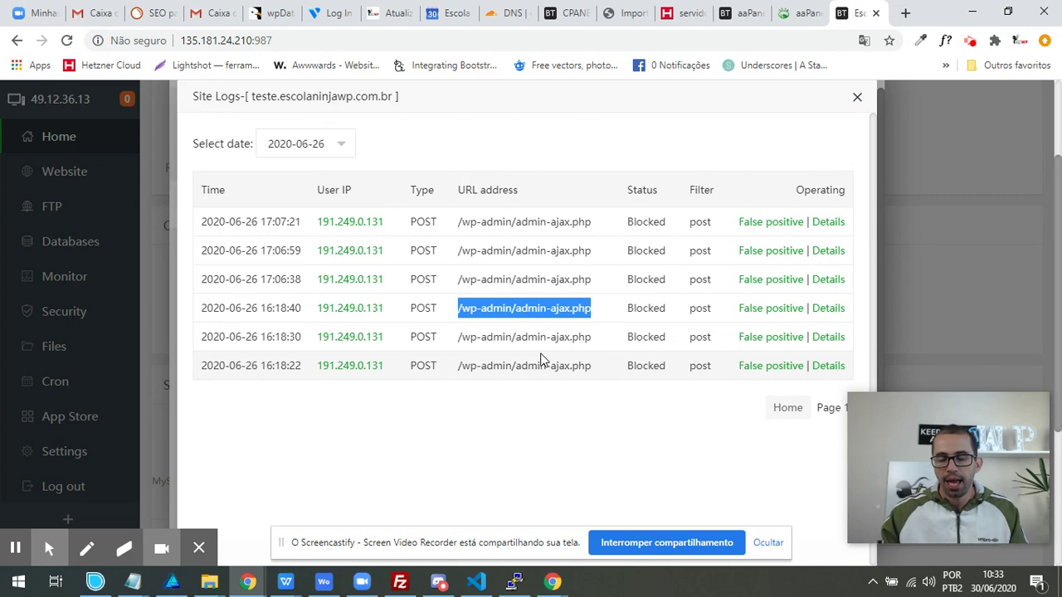
{"action": "triple_click", "coordinate": [348, 308]}
{"action": "key", "text": "ctrl+c"}
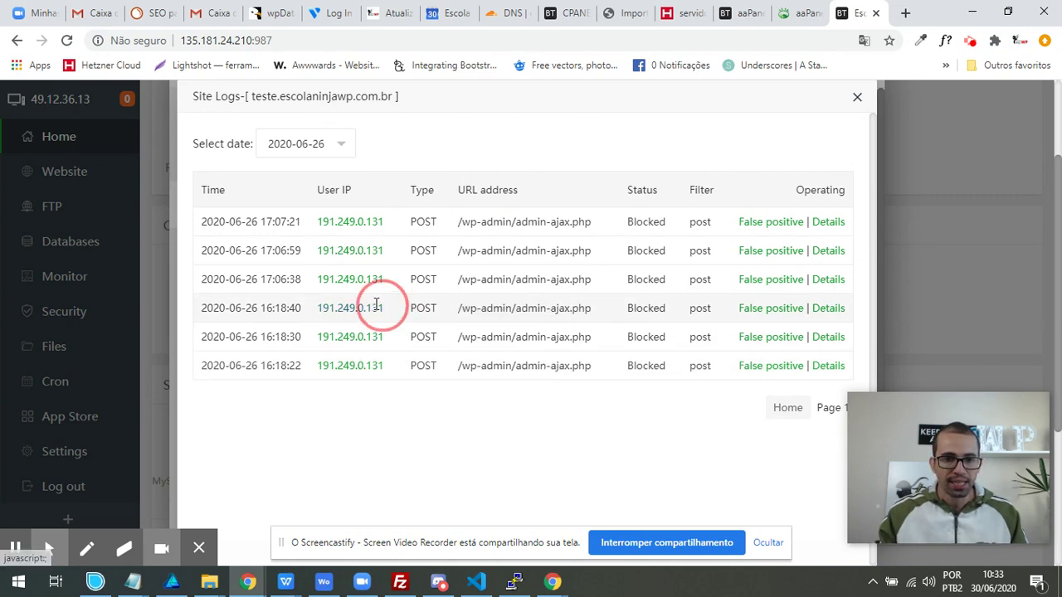
{"action": "left_click", "coordinate": [905, 13]}
Step: Search the web for 'ip lockup' and open the whatismyipaddress.com lookup page
{"action": "type", "text": "ip lock"}
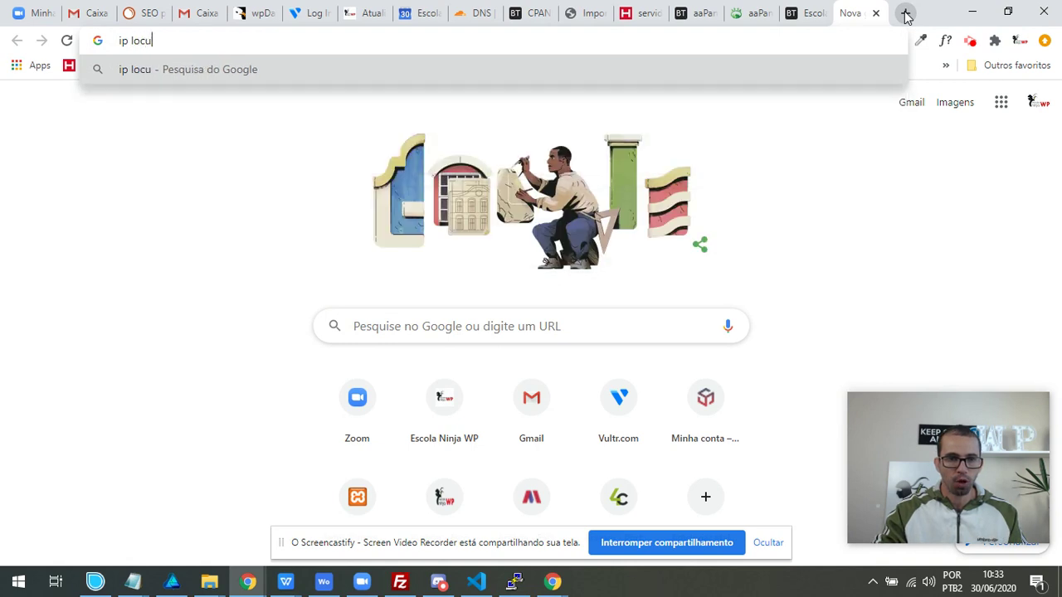
{"action": "type", "text": "up"}
{"action": "key", "text": "Return"}
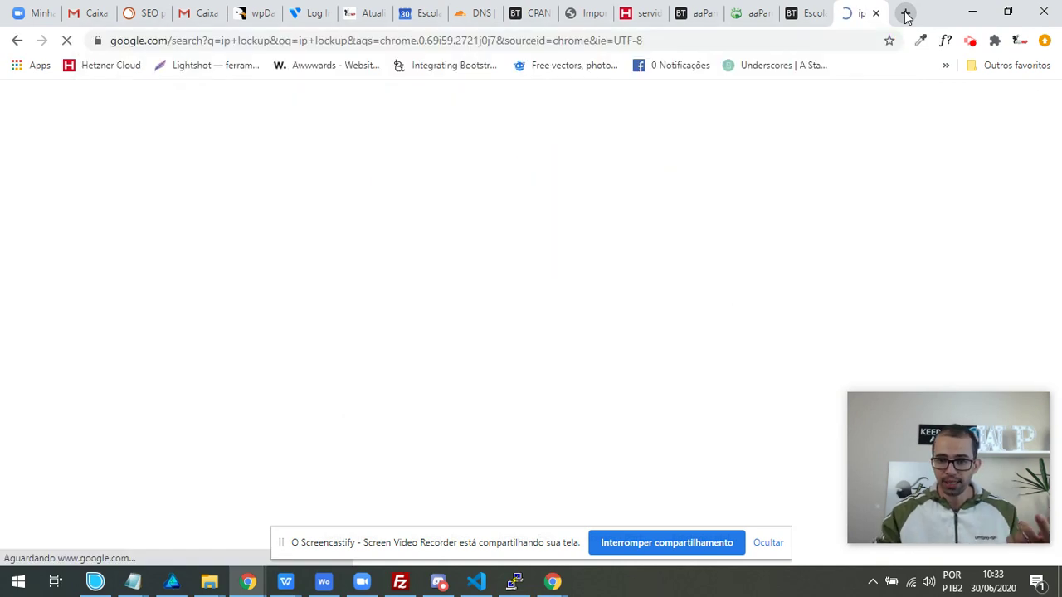
{"action": "left_click", "coordinate": [344, 300]}
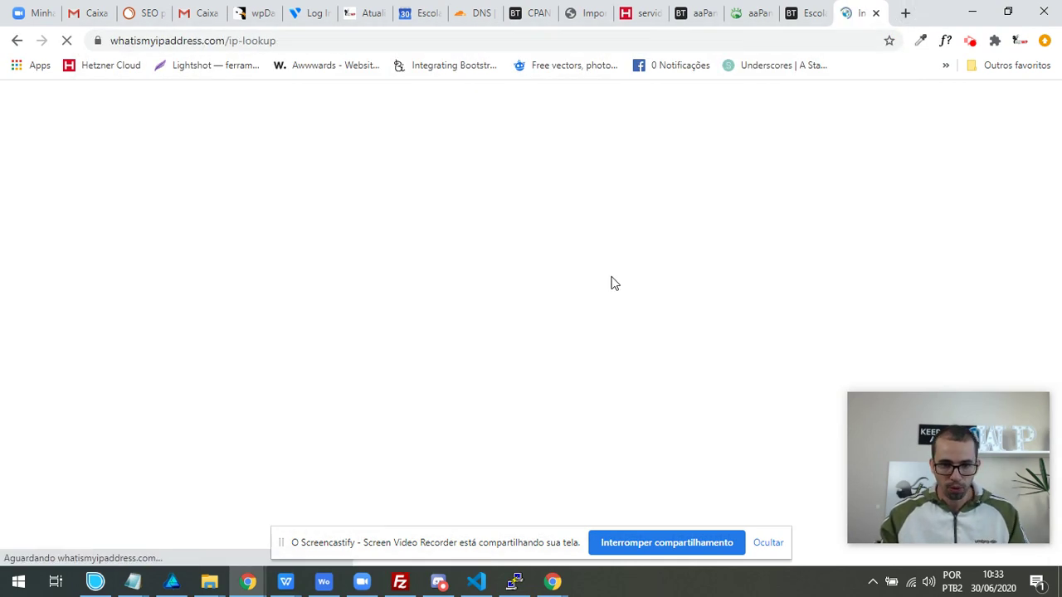
{"action": "scroll", "coordinate": [397, 289], "scroll_direction": "down", "scroll_amount": 3}
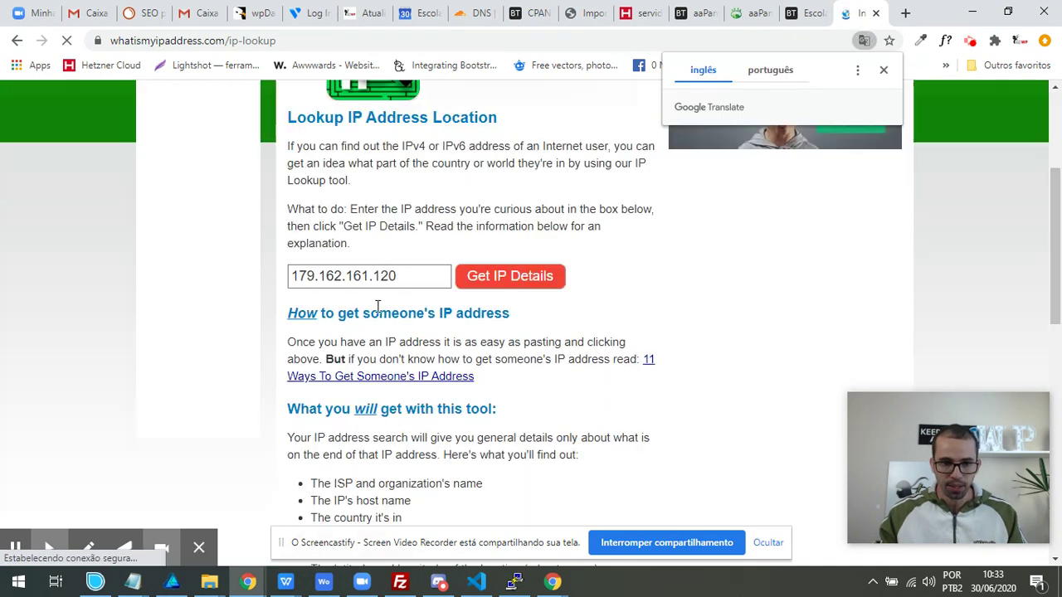
Step: Decline the notification prompt and look up the blocked IP 191.249.0.131
{"action": "double_click", "coordinate": [380, 276]}
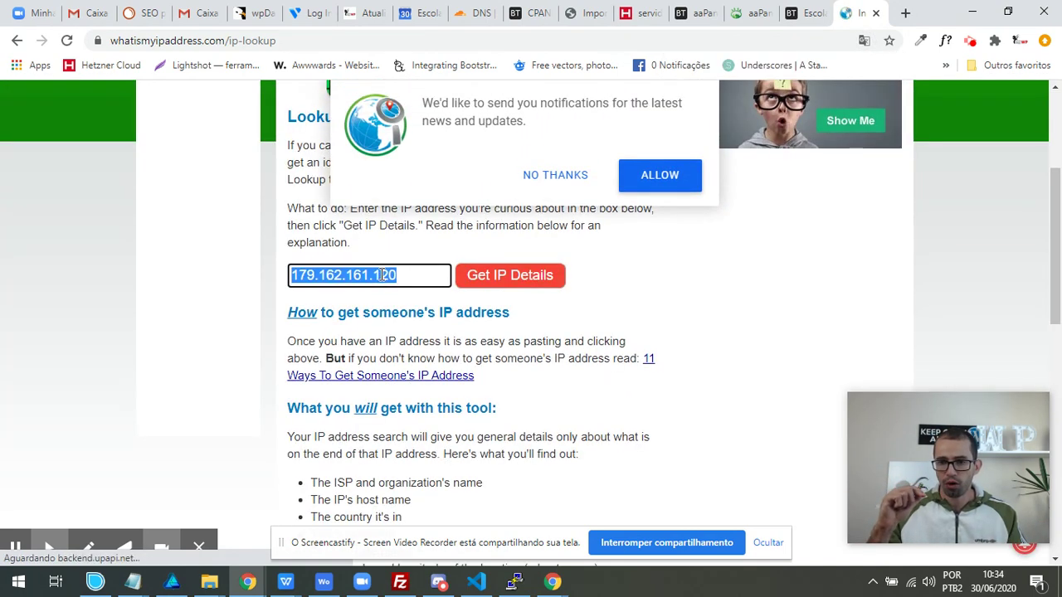
{"action": "left_click", "coordinate": [569, 175]}
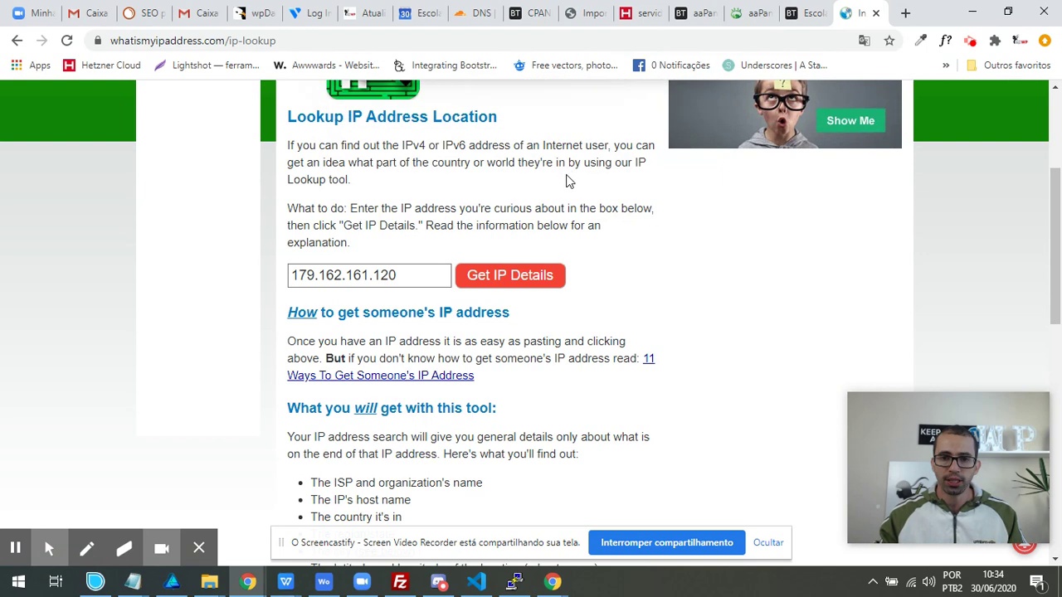
{"action": "double_click", "coordinate": [386, 279]}
{"action": "key", "text": "ctrl+v"}
{"action": "left_click", "coordinate": [485, 275]}
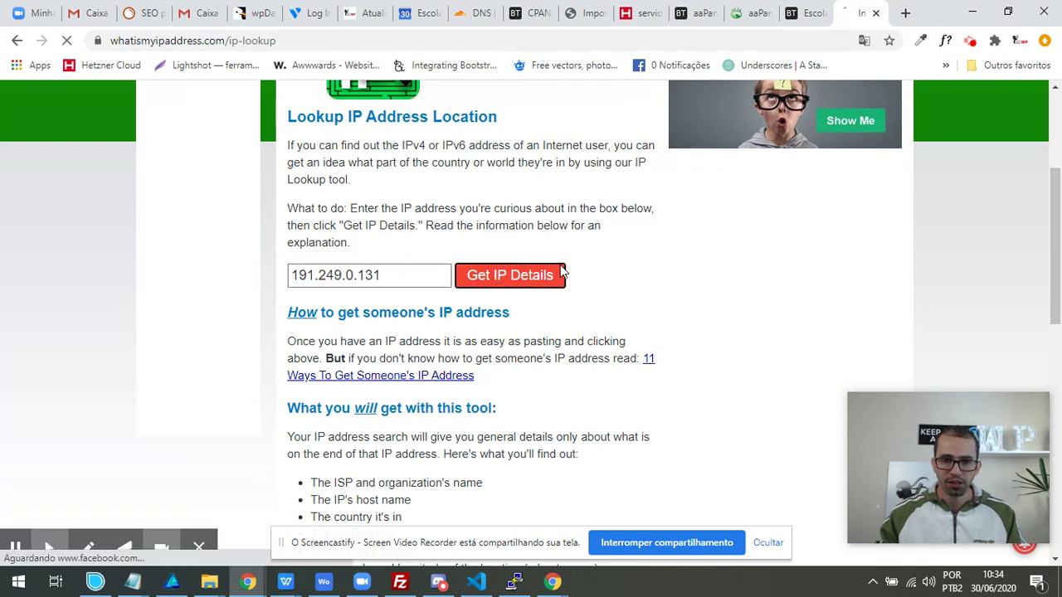
Step: Review the IP's details (Vivo, Belo Horizonte, Brazil) and pan the Geolocation Map toward Rio de Janeiro
{"action": "scroll", "coordinate": [427, 199], "scroll_direction": "down", "scroll_amount": 3}
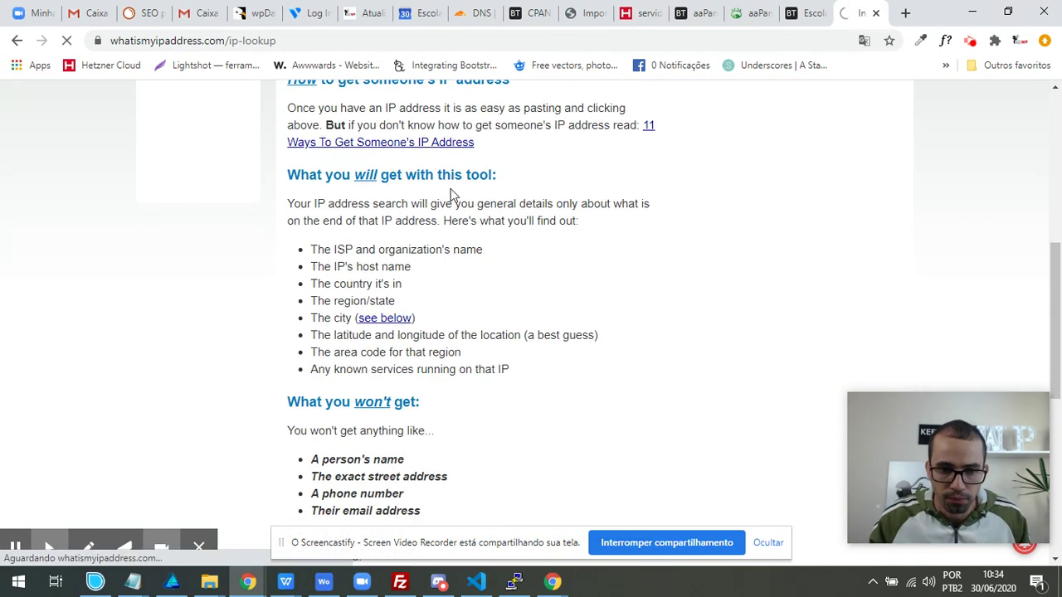
{"action": "scroll", "coordinate": [463, 200], "scroll_direction": "down", "scroll_amount": 1}
{"action": "scroll", "coordinate": [308, 225], "scroll_direction": "down", "scroll_amount": 7}
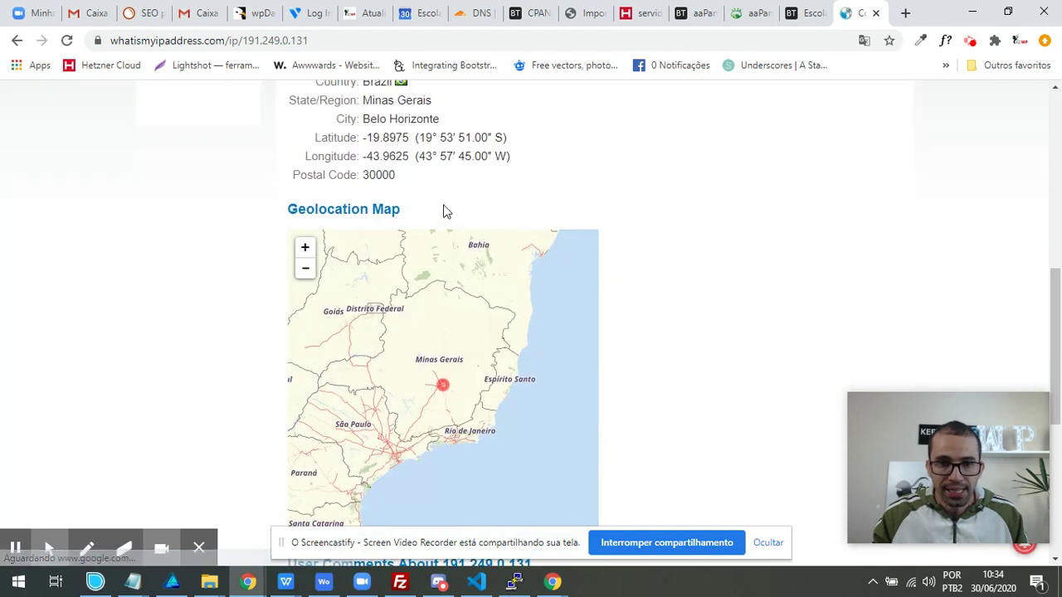
{"action": "scroll", "coordinate": [505, 246], "scroll_direction": "up", "scroll_amount": 3}
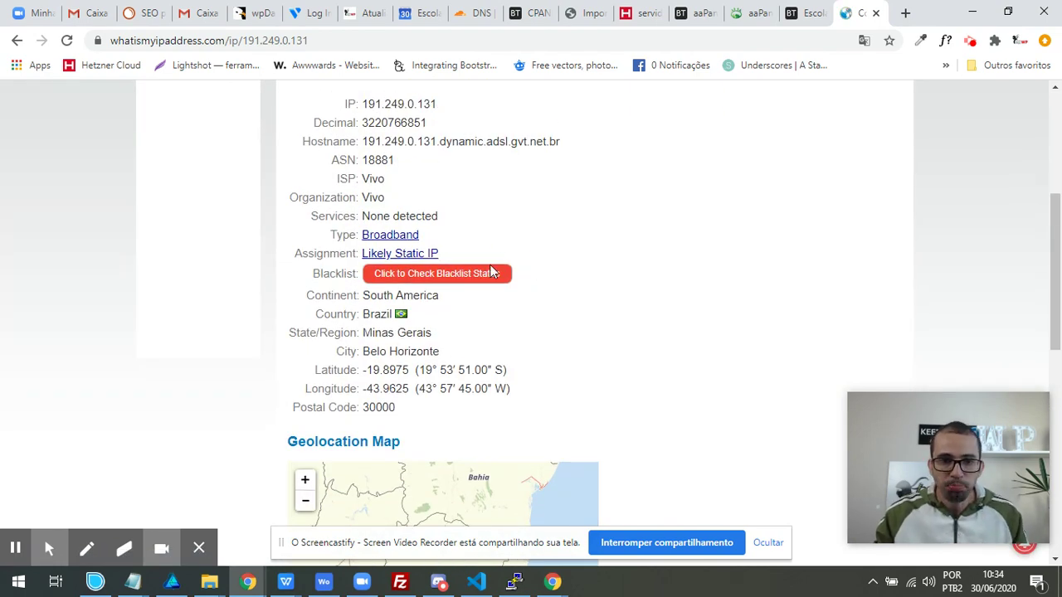
{"action": "scroll", "coordinate": [434, 190], "scroll_direction": "down", "scroll_amount": 4}
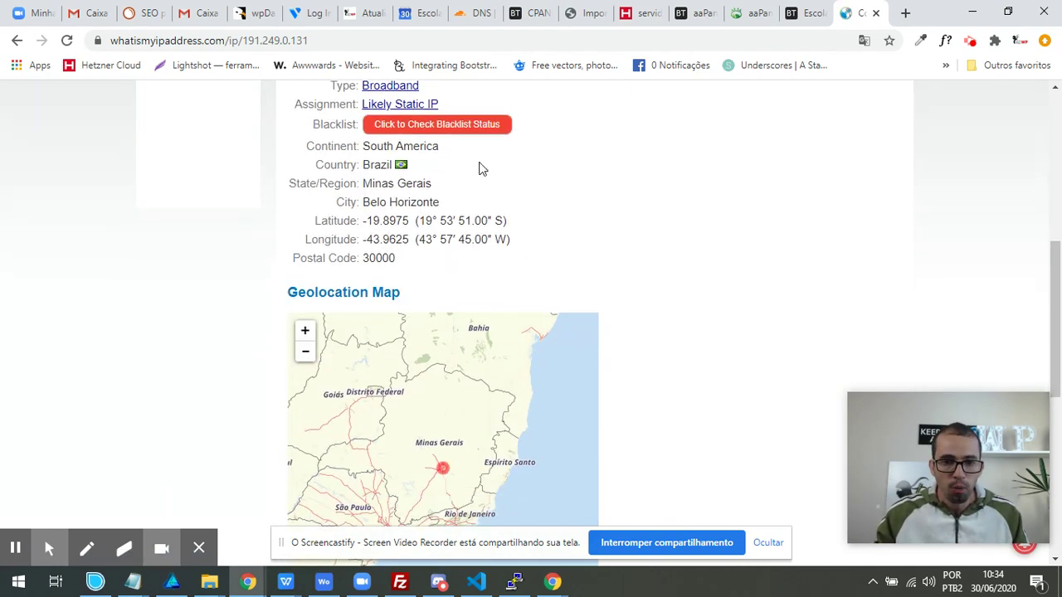
{"action": "scroll", "coordinate": [450, 320], "scroll_direction": "up", "scroll_amount": 5}
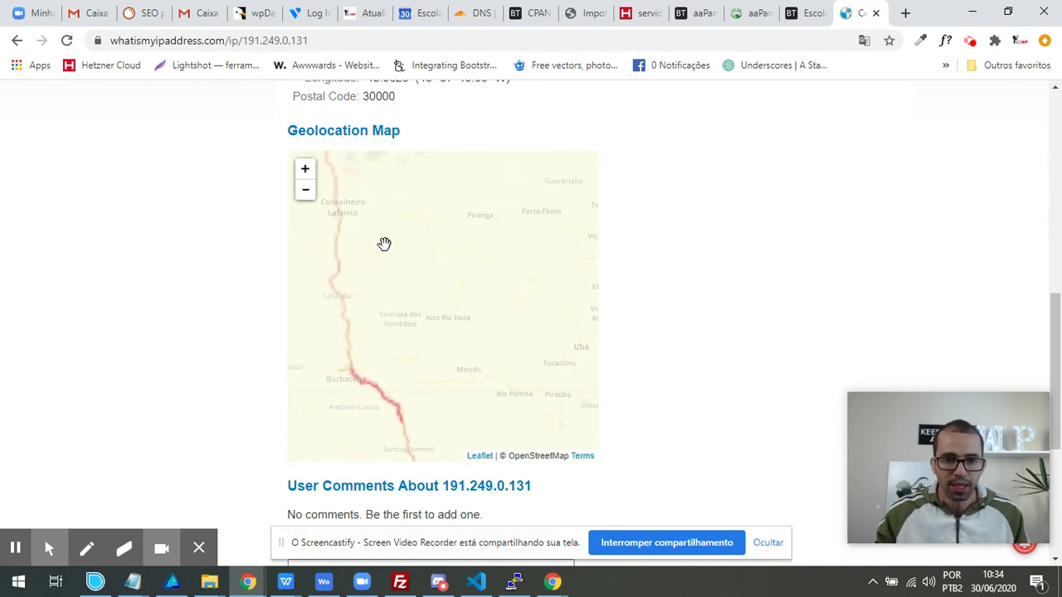
{"action": "left_click", "coordinate": [357, 175]}
{"action": "left_click", "coordinate": [770, 262]}
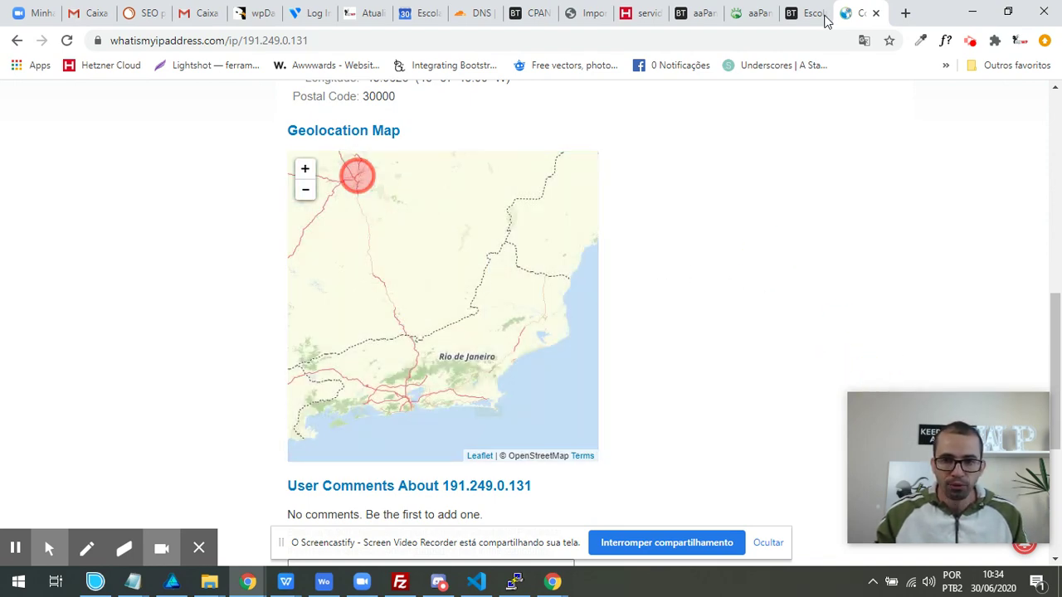
{"action": "left_click", "coordinate": [765, 12]}
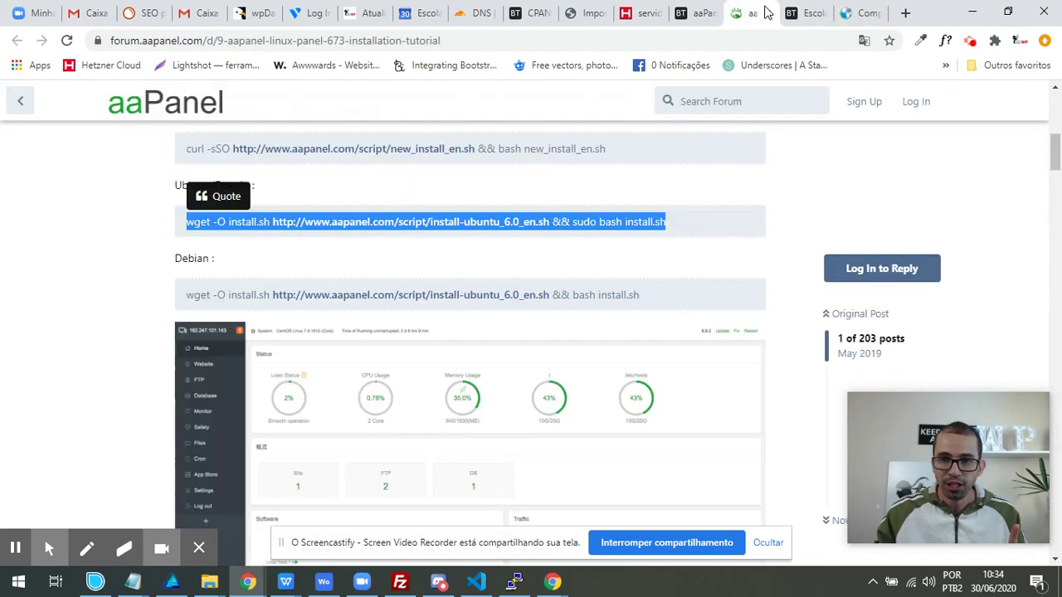
Step: Cycle through the forum and aapanel.com tabs back to the 135.181.24.210:987 panel's Site Logs
{"action": "left_click", "coordinate": [714, 10]}
{"action": "left_click", "coordinate": [646, 12]}
{"action": "left_click", "coordinate": [687, 8]}
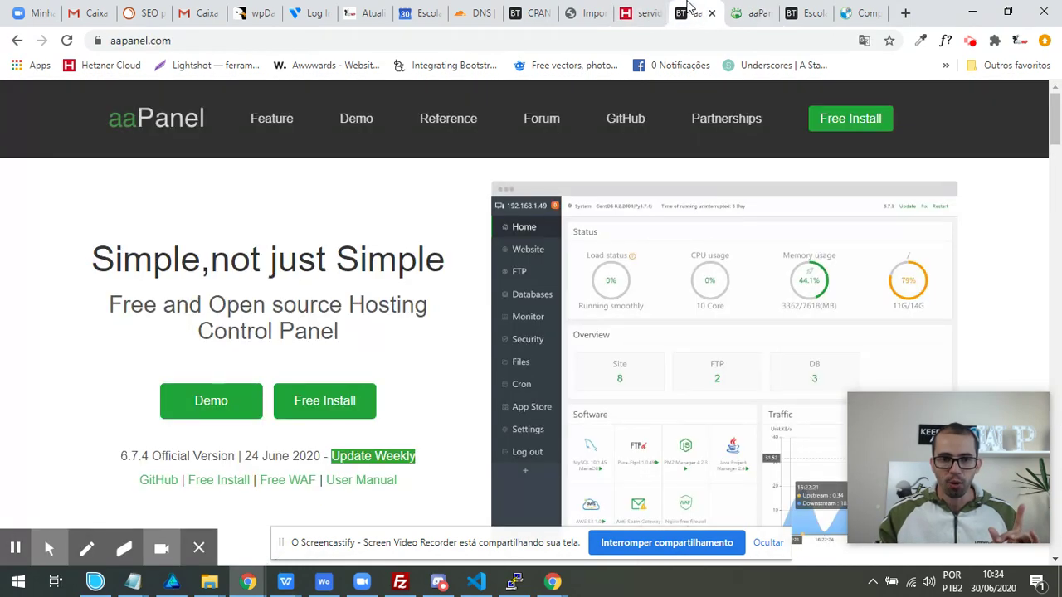
{"action": "left_click", "coordinate": [755, 10]}
{"action": "left_click", "coordinate": [800, 9]}
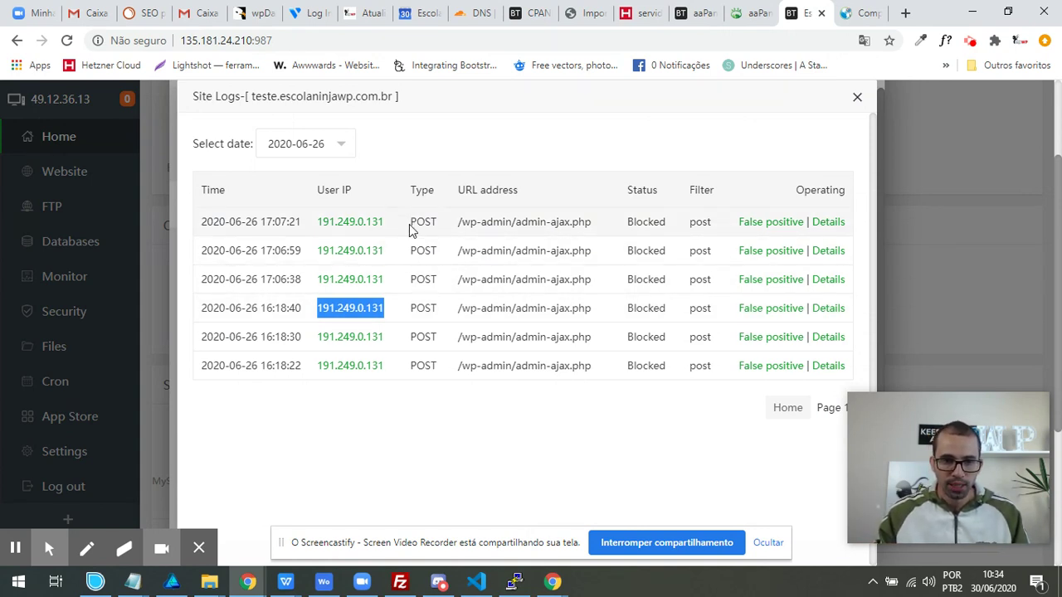
{"action": "left_click", "coordinate": [332, 141]}
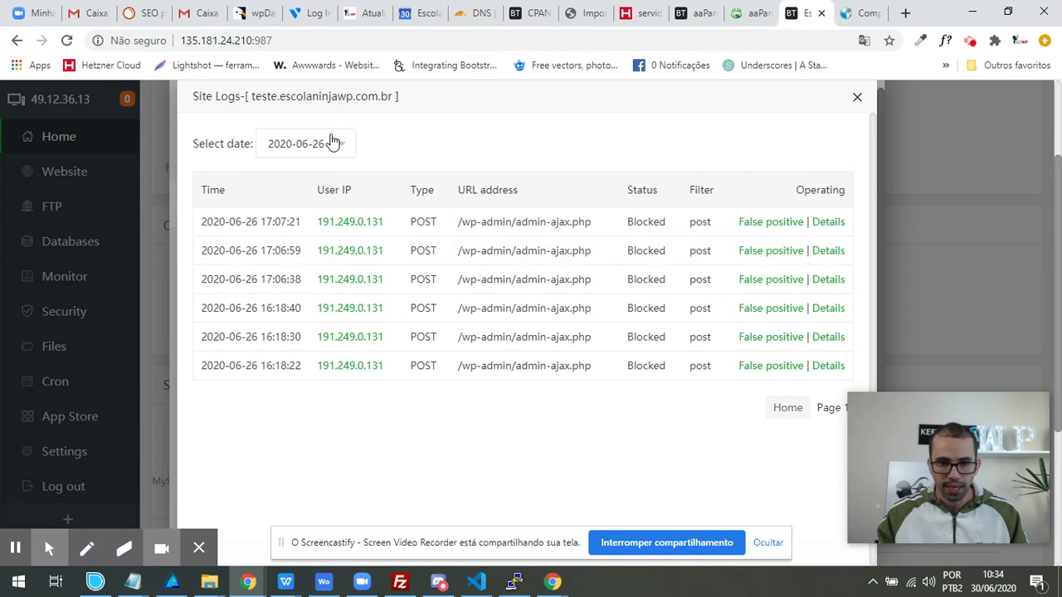
{"action": "left_click", "coordinate": [333, 141]}
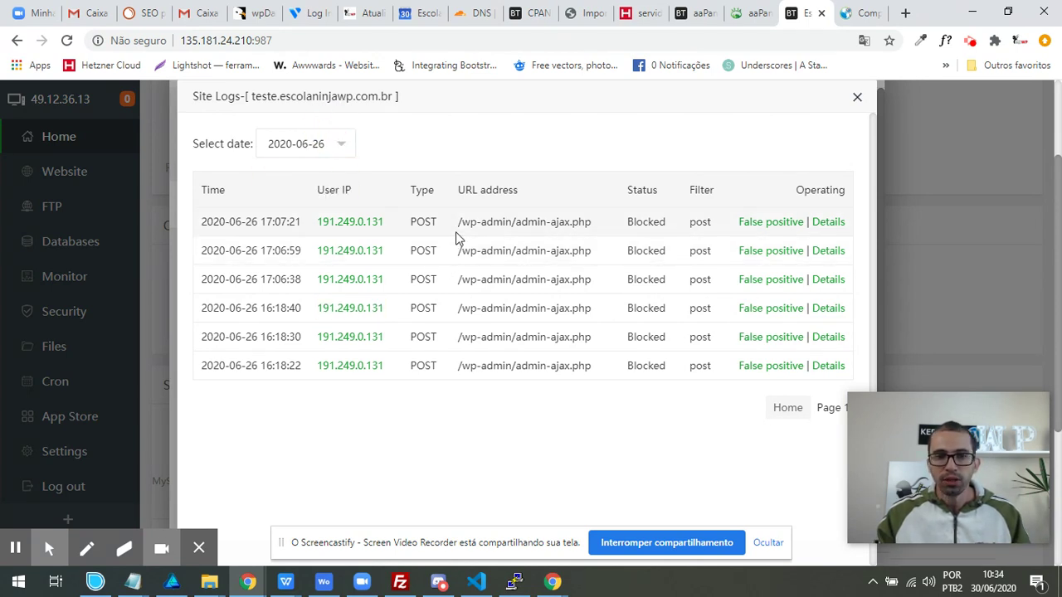
{"action": "left_click_drag", "start_coordinate": [387, 224], "coordinate": [308, 223]}
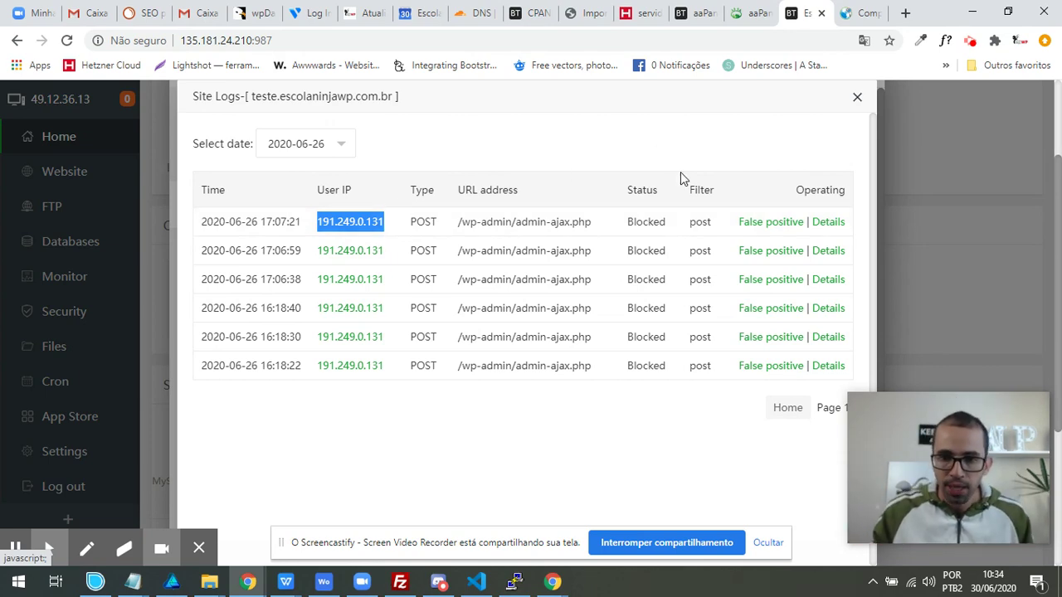
{"action": "left_click", "coordinate": [828, 221]}
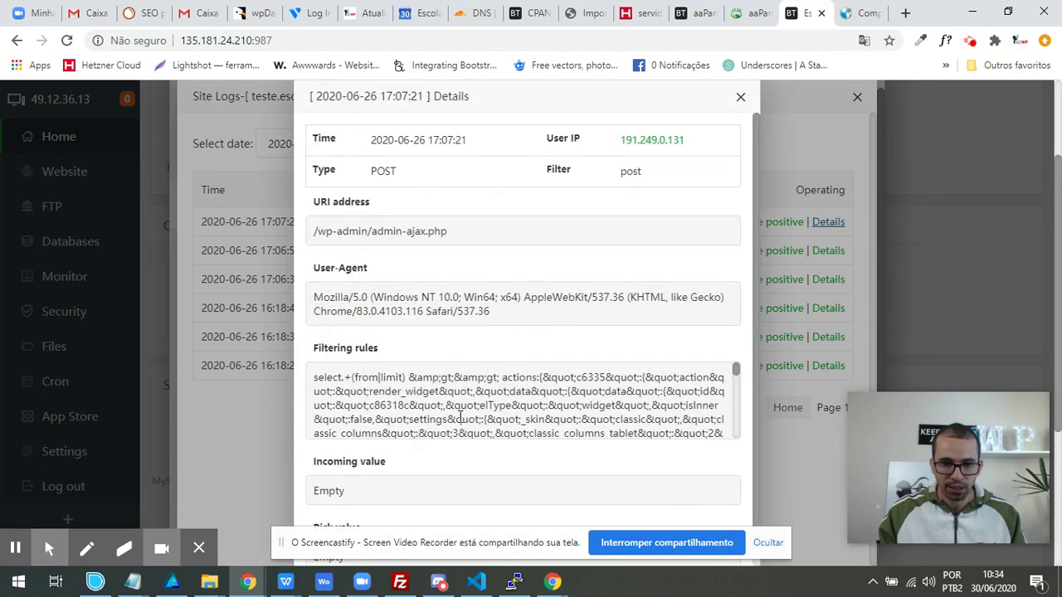
{"action": "scroll", "coordinate": [555, 393], "scroll_direction": "down", "scroll_amount": 8}
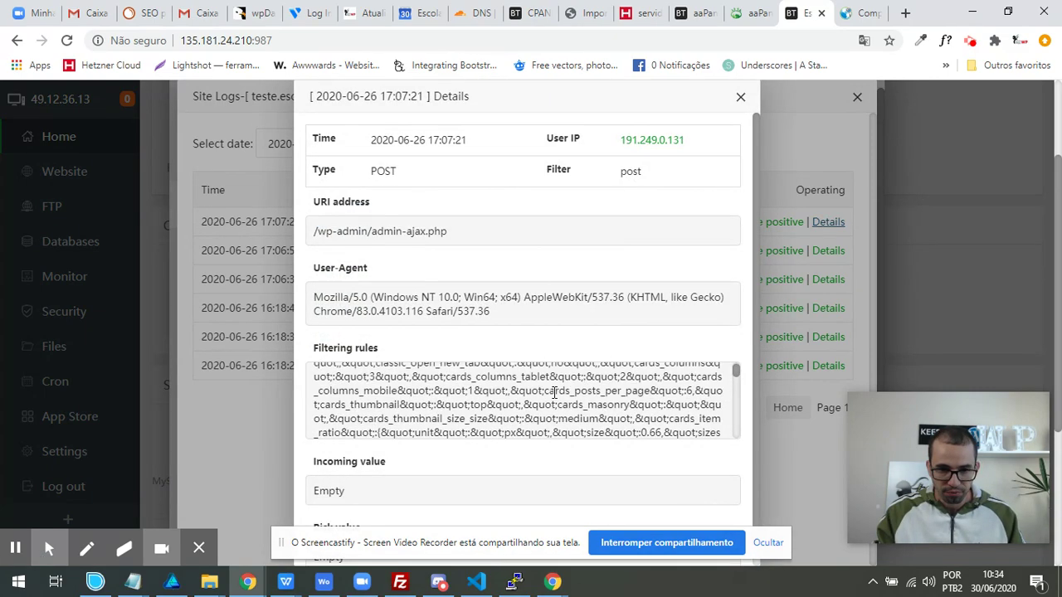
{"action": "scroll", "coordinate": [554, 388], "scroll_direction": "down", "scroll_amount": 10}
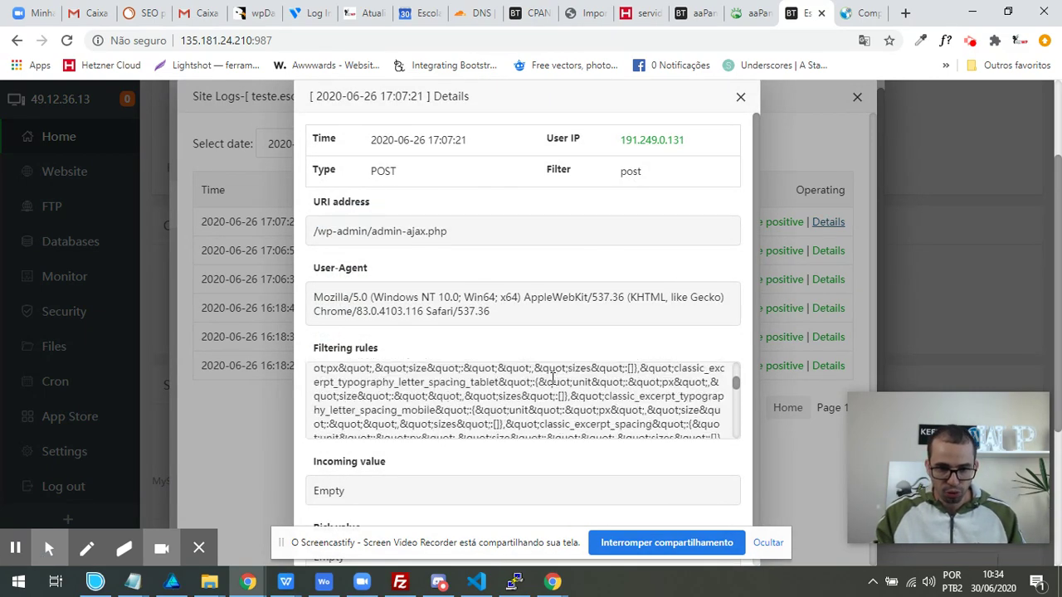
{"action": "scroll", "coordinate": [539, 381], "scroll_direction": "down", "scroll_amount": 8}
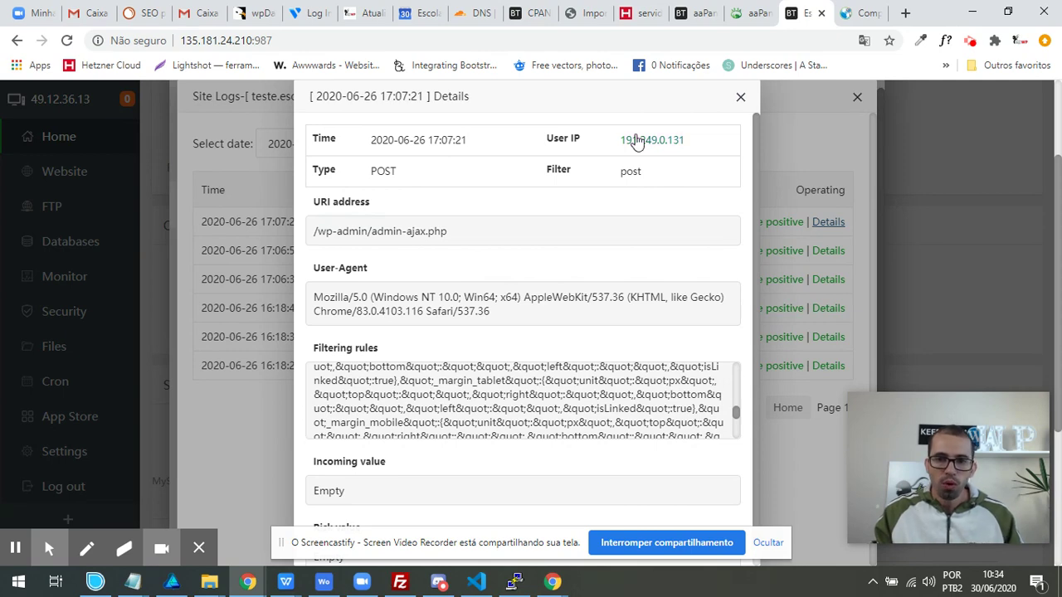
{"action": "left_click", "coordinate": [742, 99]}
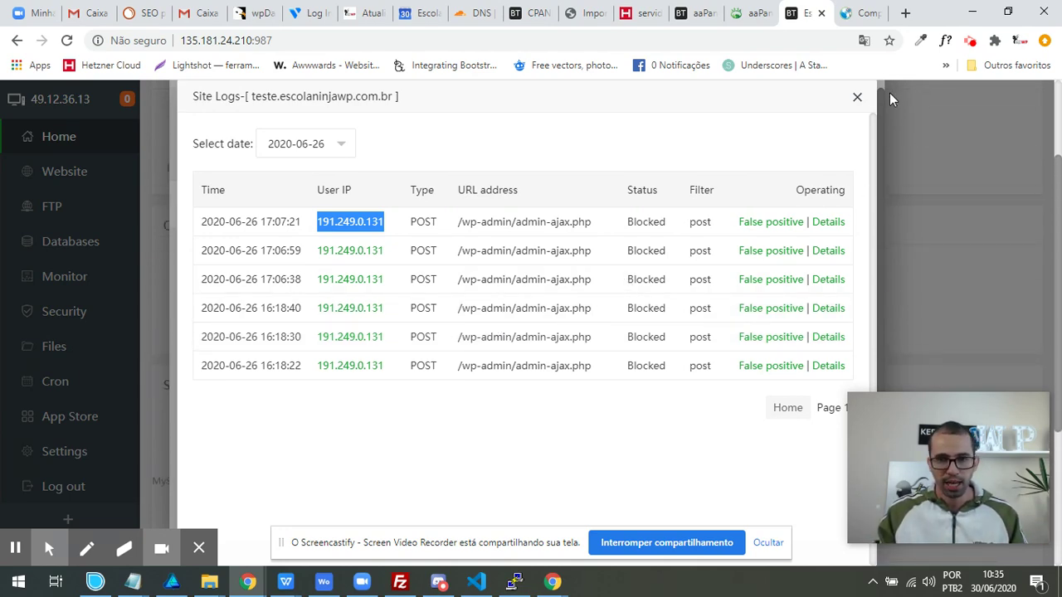
Step: Close the Site Logs and Nginx free firewall windows, restoring the page zoom afterward
{"action": "left_click", "coordinate": [859, 98]}
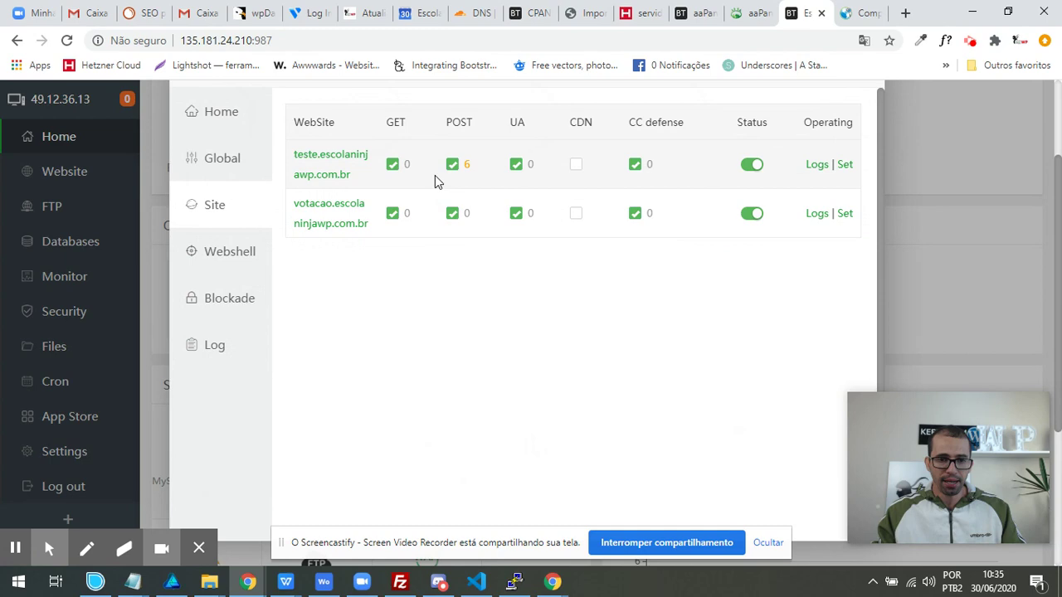
{"action": "scroll", "coordinate": [873, 122], "scroll_direction": "up", "scroll_amount": 2}
{"action": "key", "text": "ctrl+minus"}
{"action": "key", "text": "ctrl+minus"}
{"action": "key", "text": "ctrl+minus"}
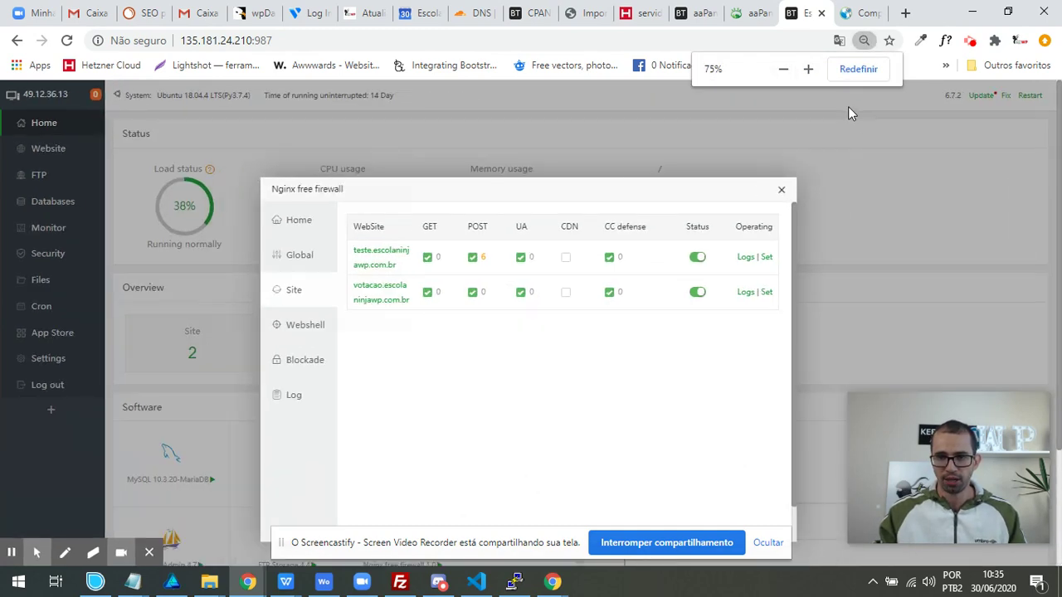
{"action": "key", "text": "ctrl+plus"}
{"action": "left_click", "coordinate": [781, 191]}
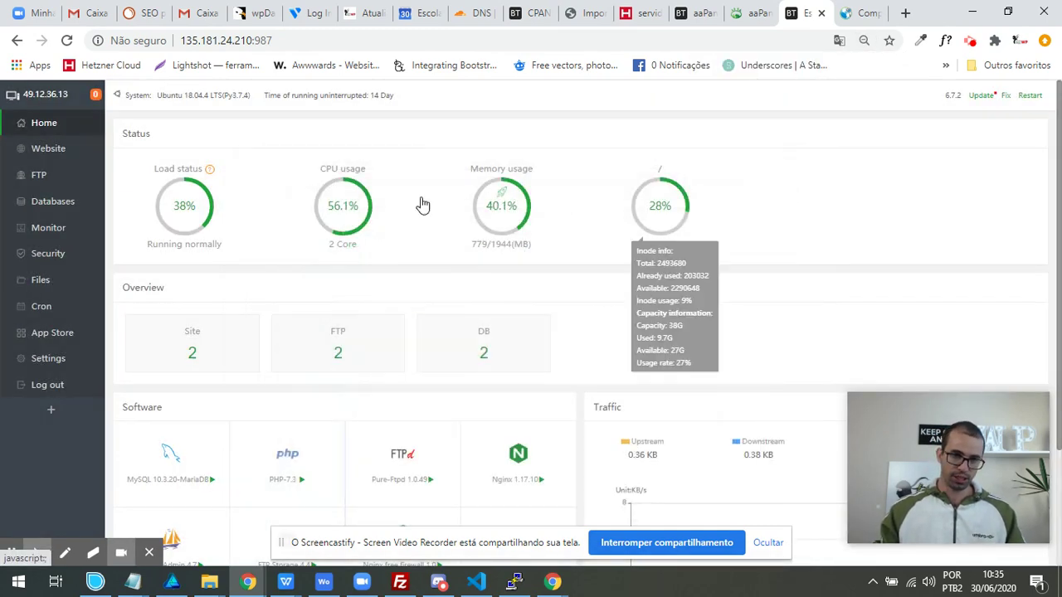
{"action": "key", "text": "ctrl+plus"}
{"action": "key", "text": "ctrl+plus"}
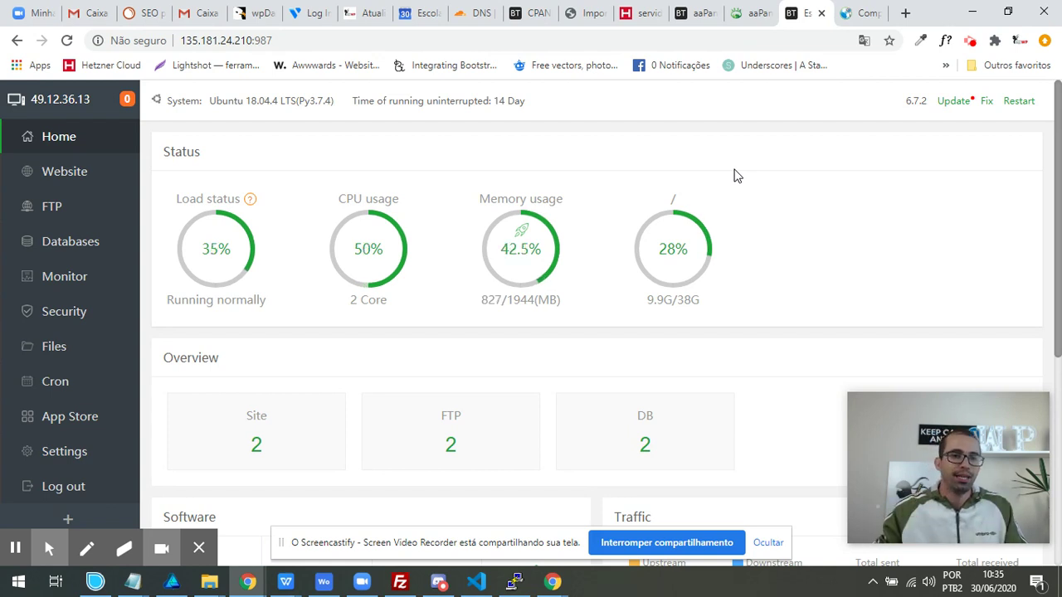
{"action": "scroll", "coordinate": [77, 182], "scroll_direction": "down", "scroll_amount": 2}
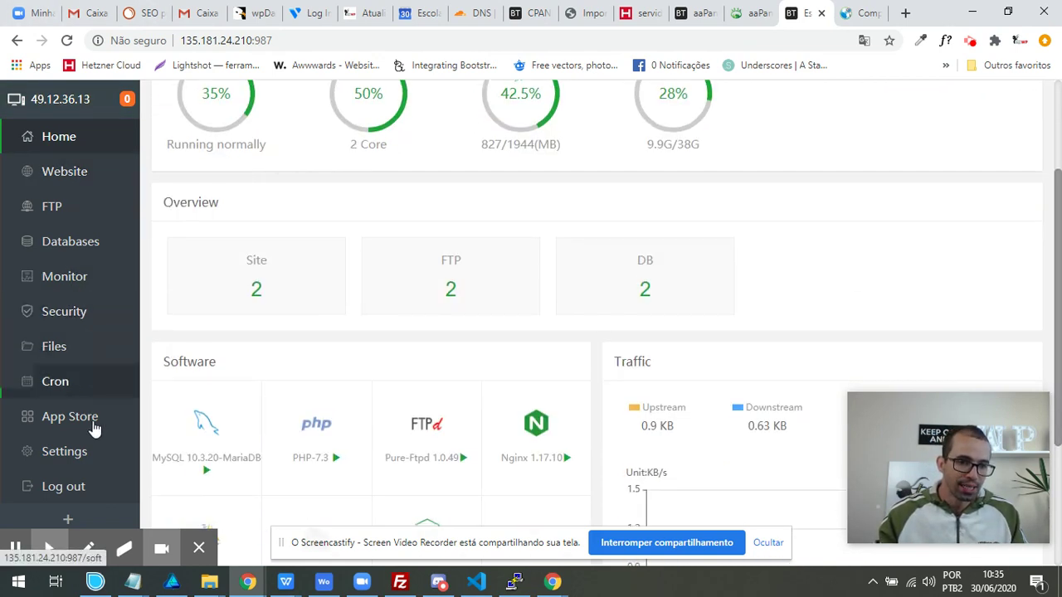
Step: View the Website site list, then switch to System Monitor and scroll its Load Average charts
{"action": "left_click", "coordinate": [57, 176]}
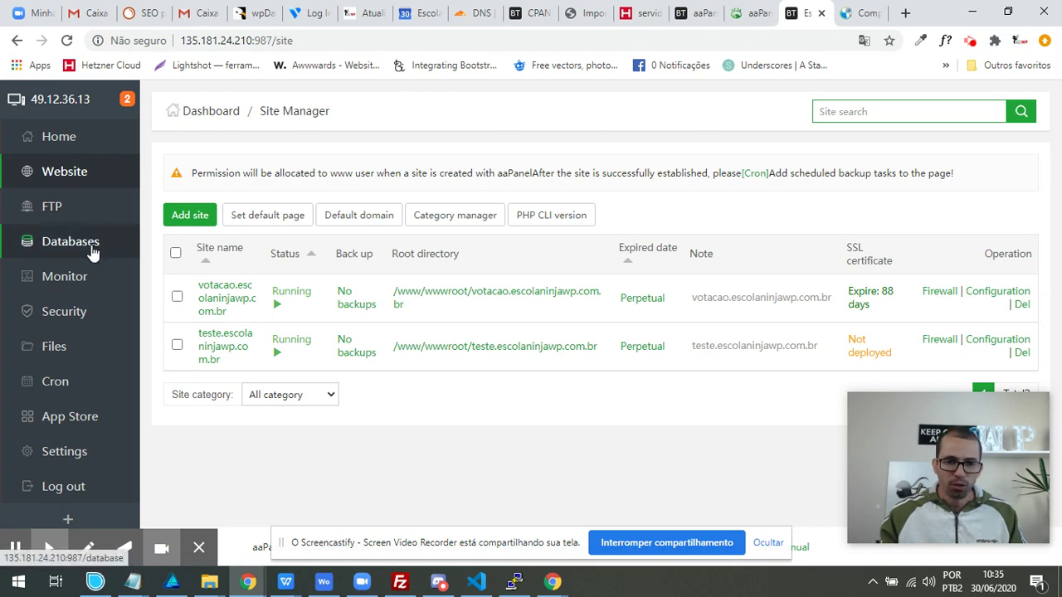
{"action": "left_click", "coordinate": [83, 280]}
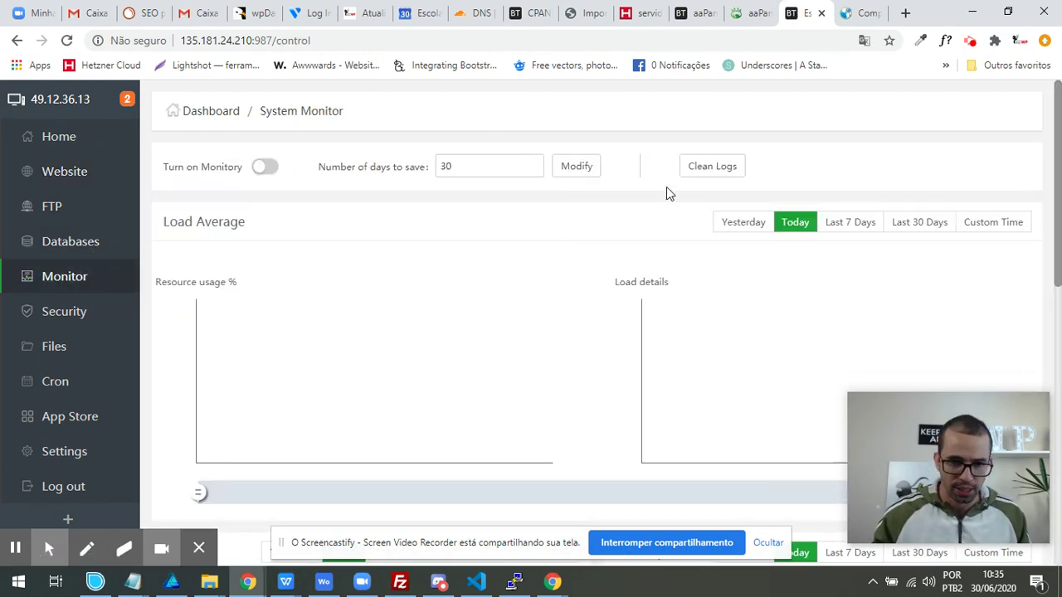
{"action": "scroll", "coordinate": [669, 193], "scroll_direction": "down", "scroll_amount": 4}
{"action": "scroll", "coordinate": [693, 216], "scroll_direction": "up", "scroll_amount": 3}
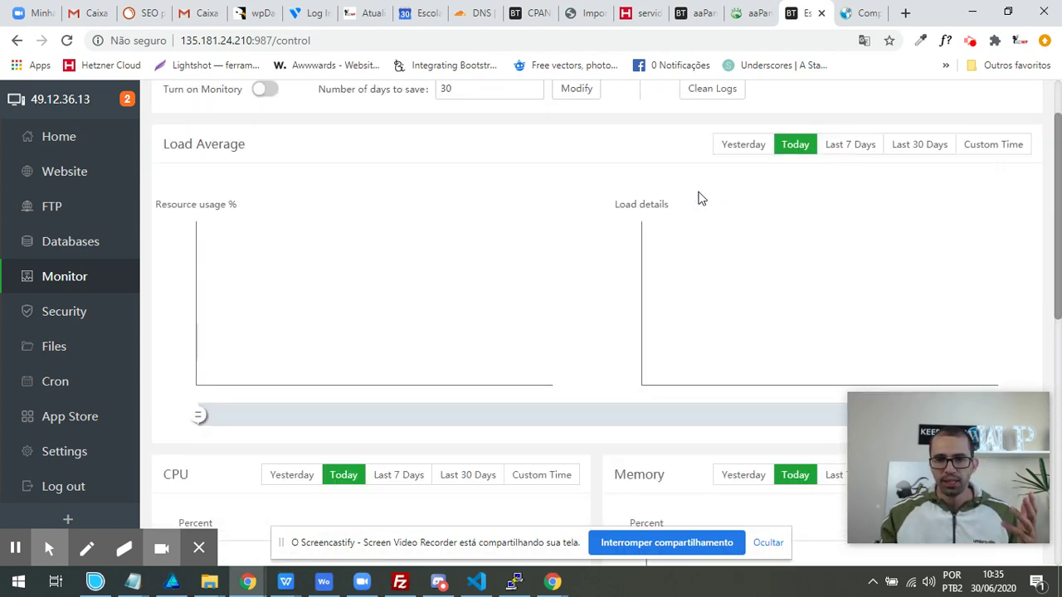
{"action": "scroll", "coordinate": [403, 199], "scroll_direction": "up", "scroll_amount": 1}
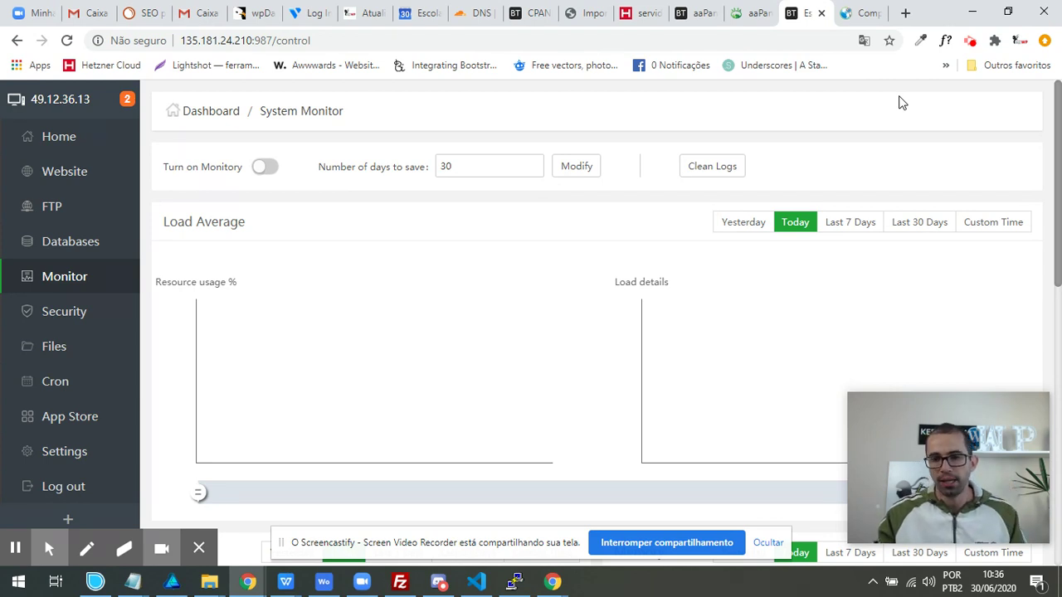
{"action": "left_click", "coordinate": [970, 41]}
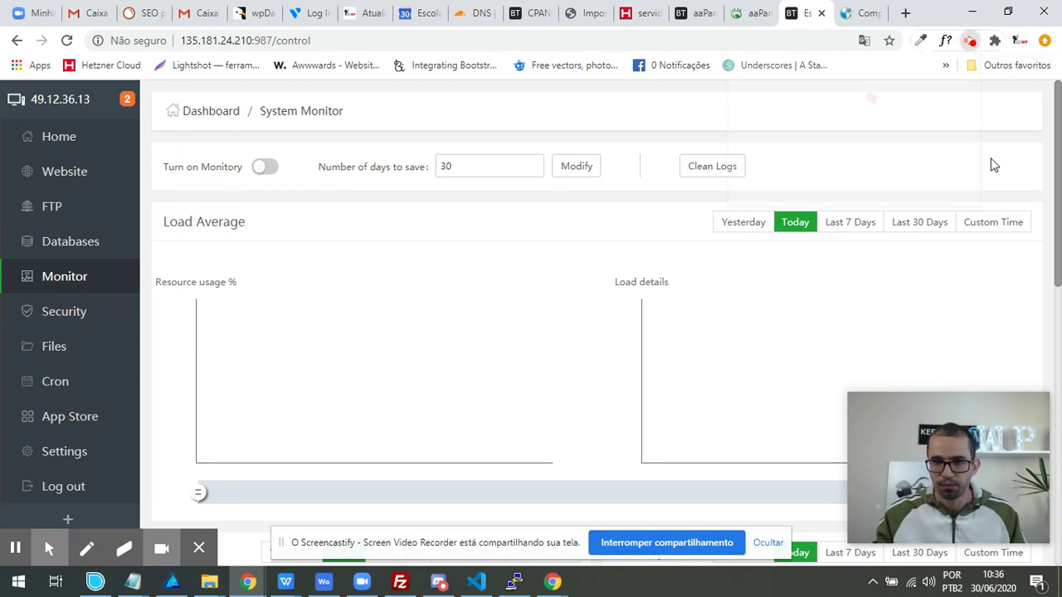